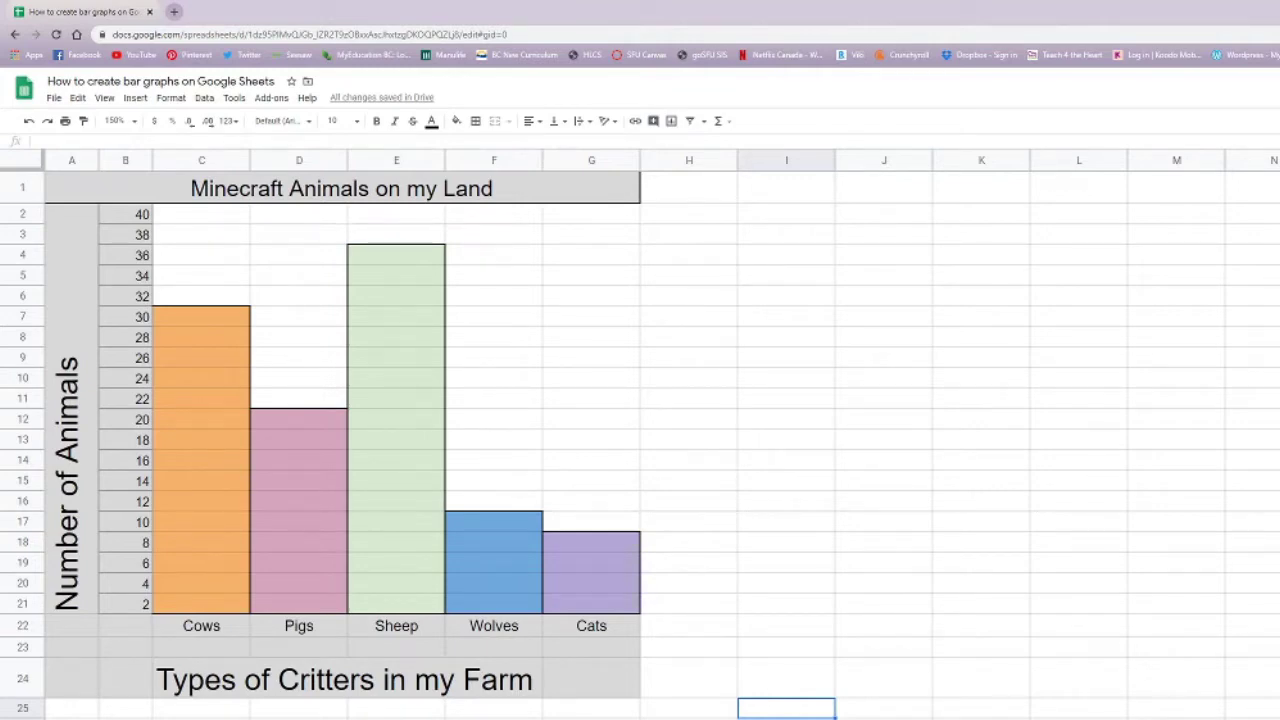
Add a new sheet and enter the title "Minecraft Animals on my Land" in cell B1
{"action": "key", "text": "shift+F11"}
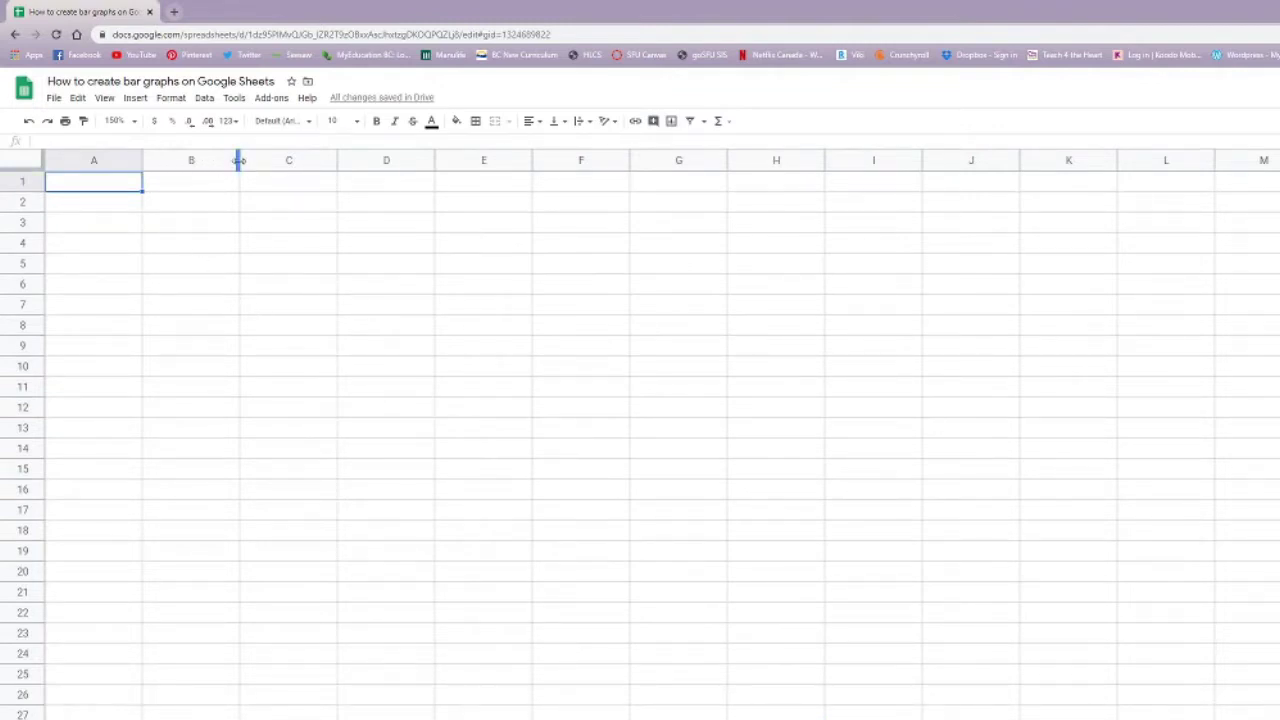
{"action": "left_click", "coordinate": [176, 187]}
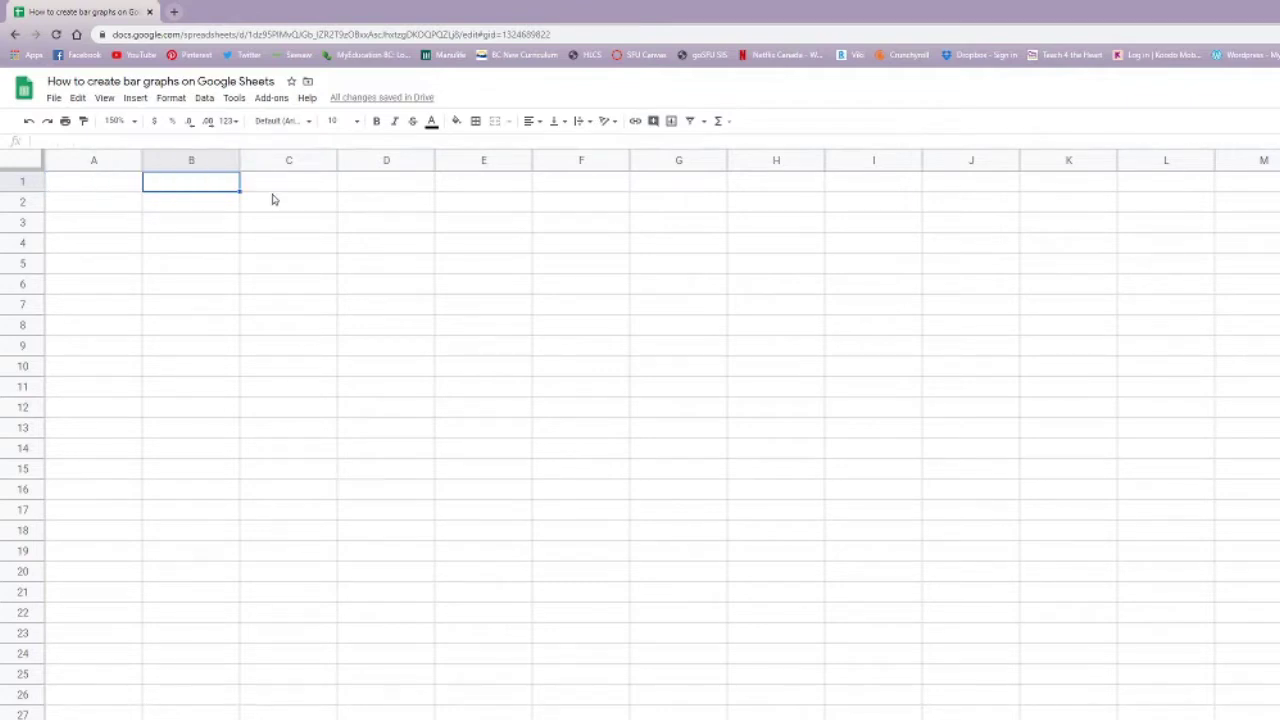
{"action": "type", "text": "Minecraft Animal"}
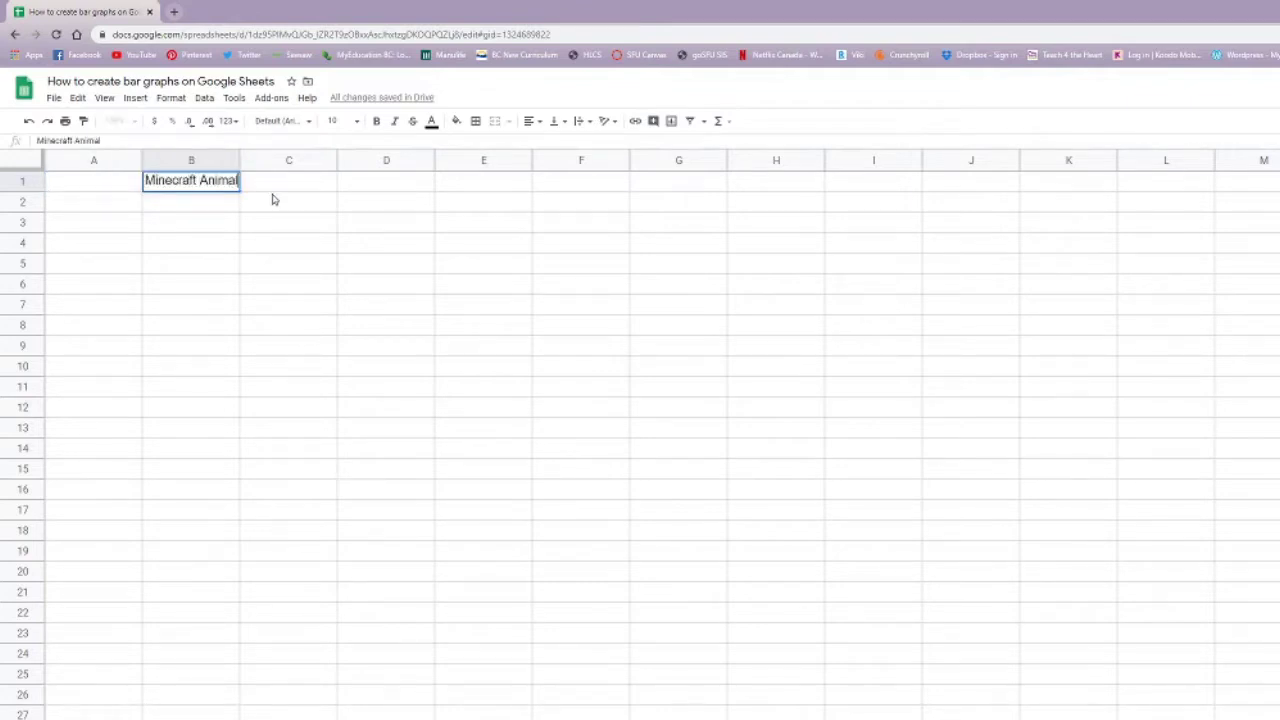
{"action": "type", "text": "s on my Land"}
{"action": "key", "text": "Return"}
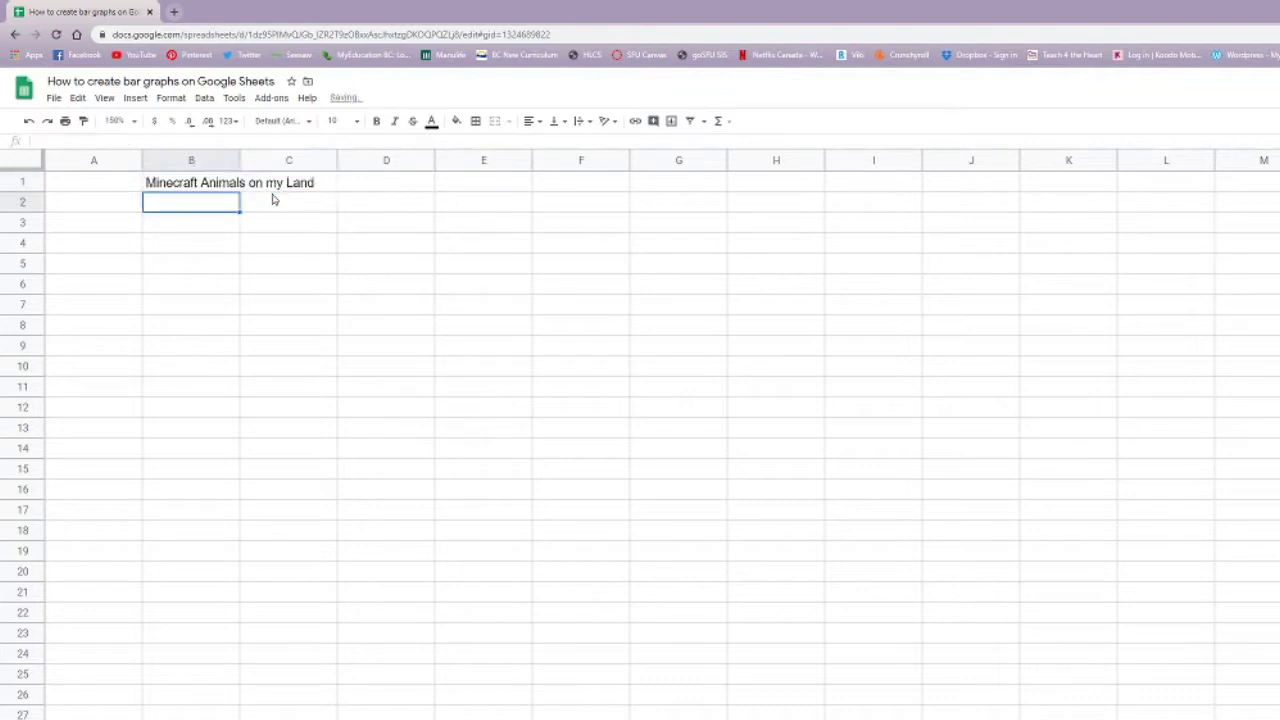
Narrow column B and enter the numbers 20 down to 1 in cells B2 through B21
{"action": "left_click_drag", "start_coordinate": [238, 162], "coordinate": [179, 165]}
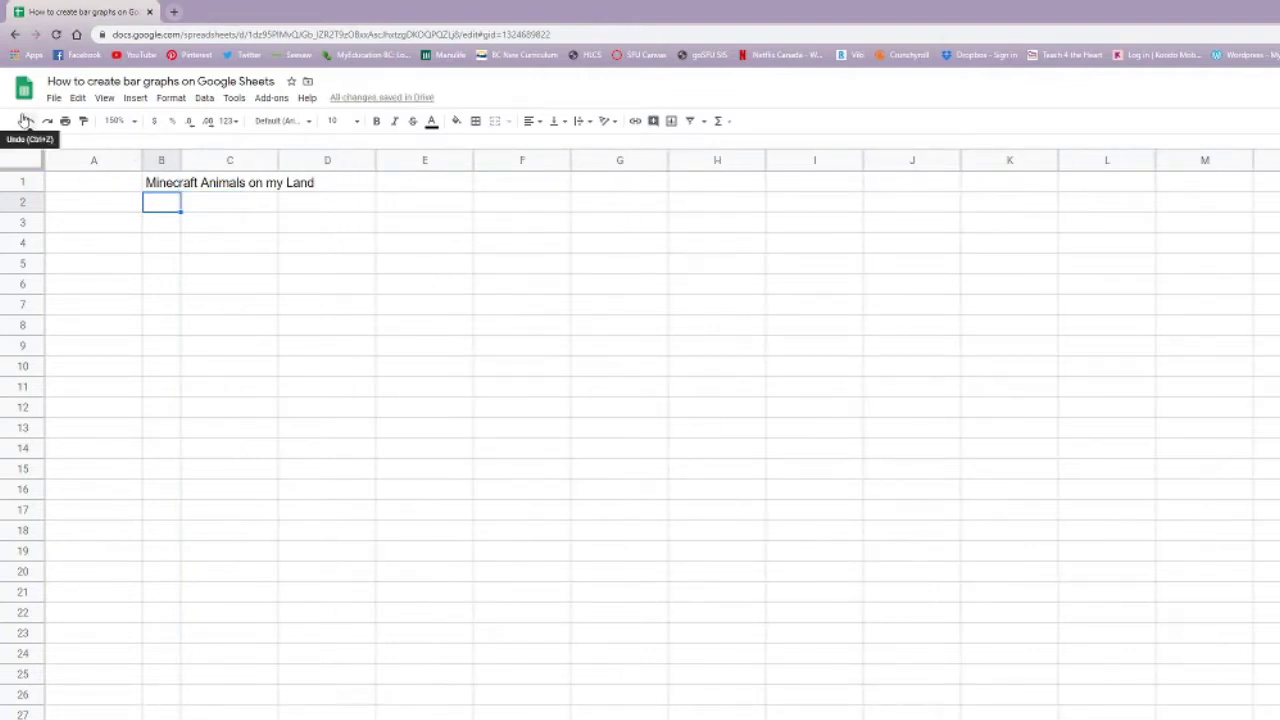
{"action": "type", "text": "20 19"}
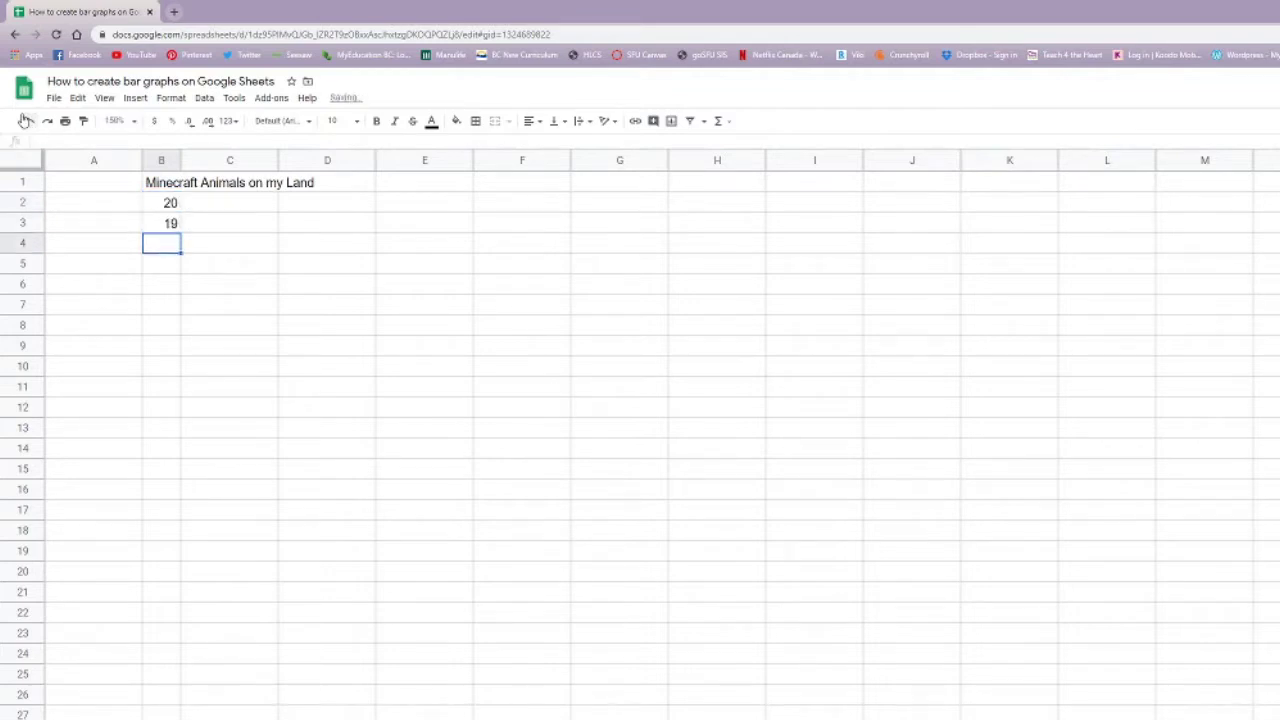
{"action": "type", "text": " 18 17 16 15 14 13 12 11 "}
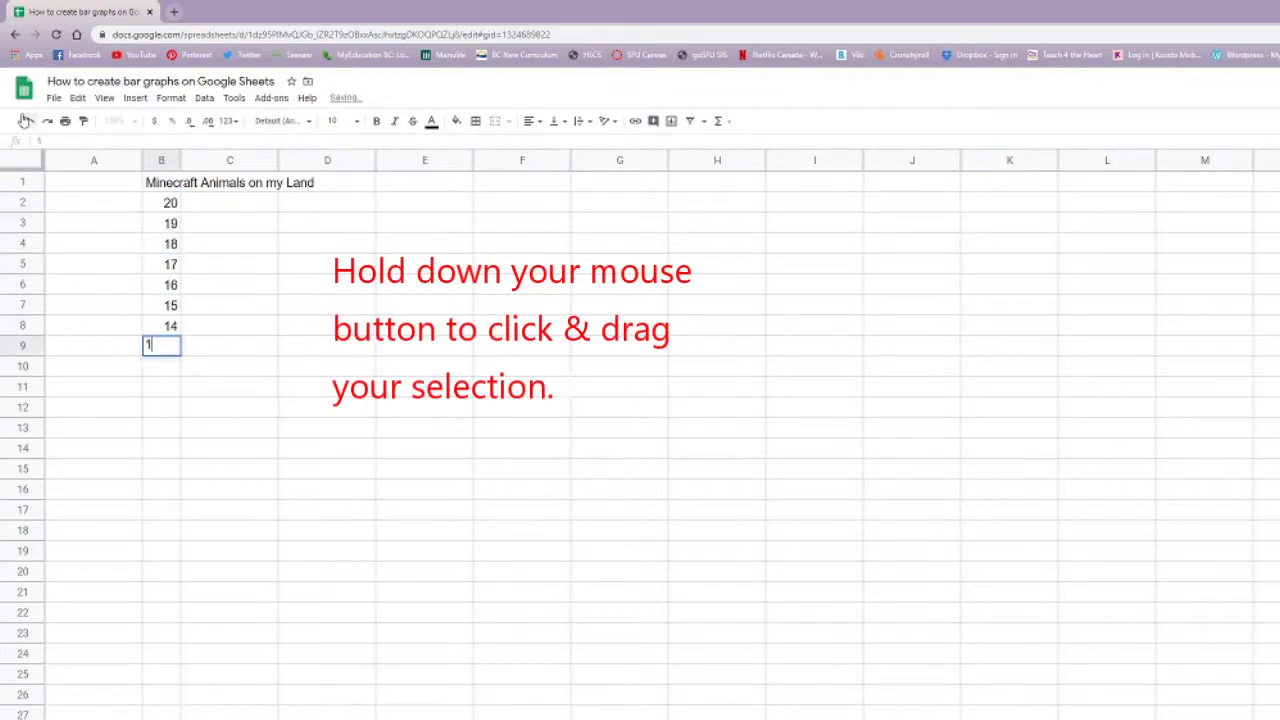
{"action": "type", "text": "10"}
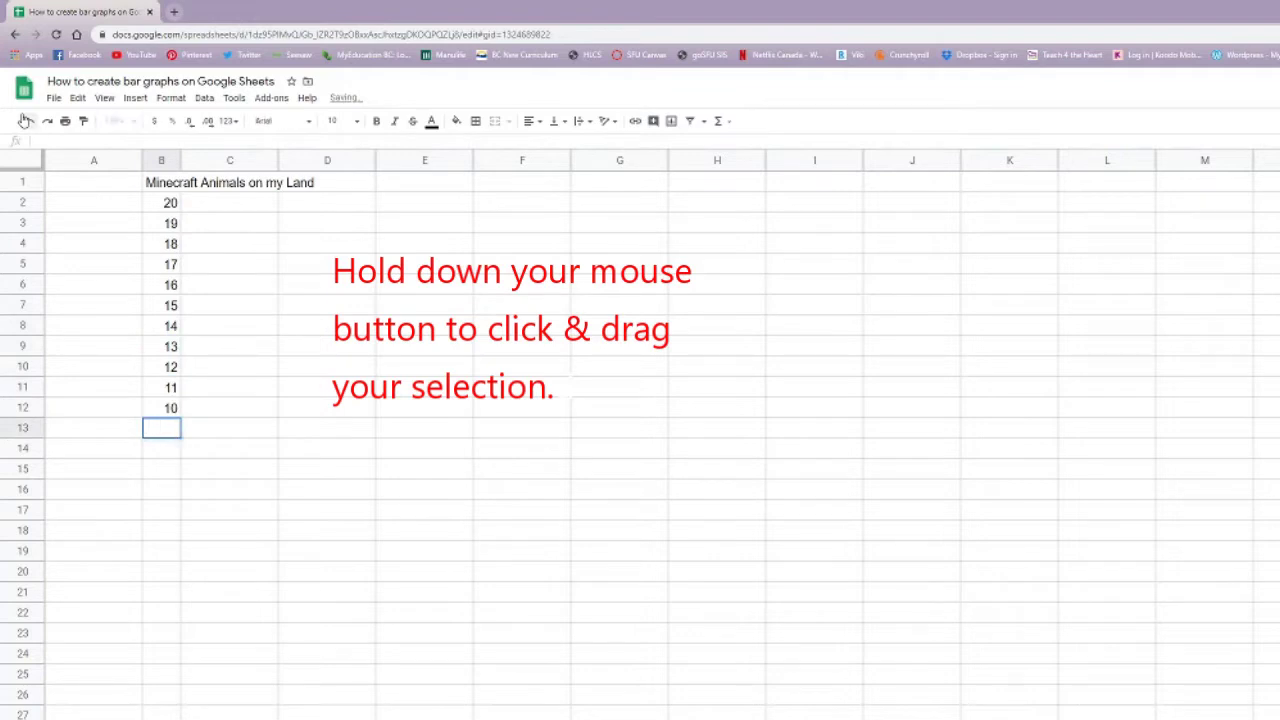
{"action": "type", "text": " 9 8 8 6 5 4 3 2 1"}
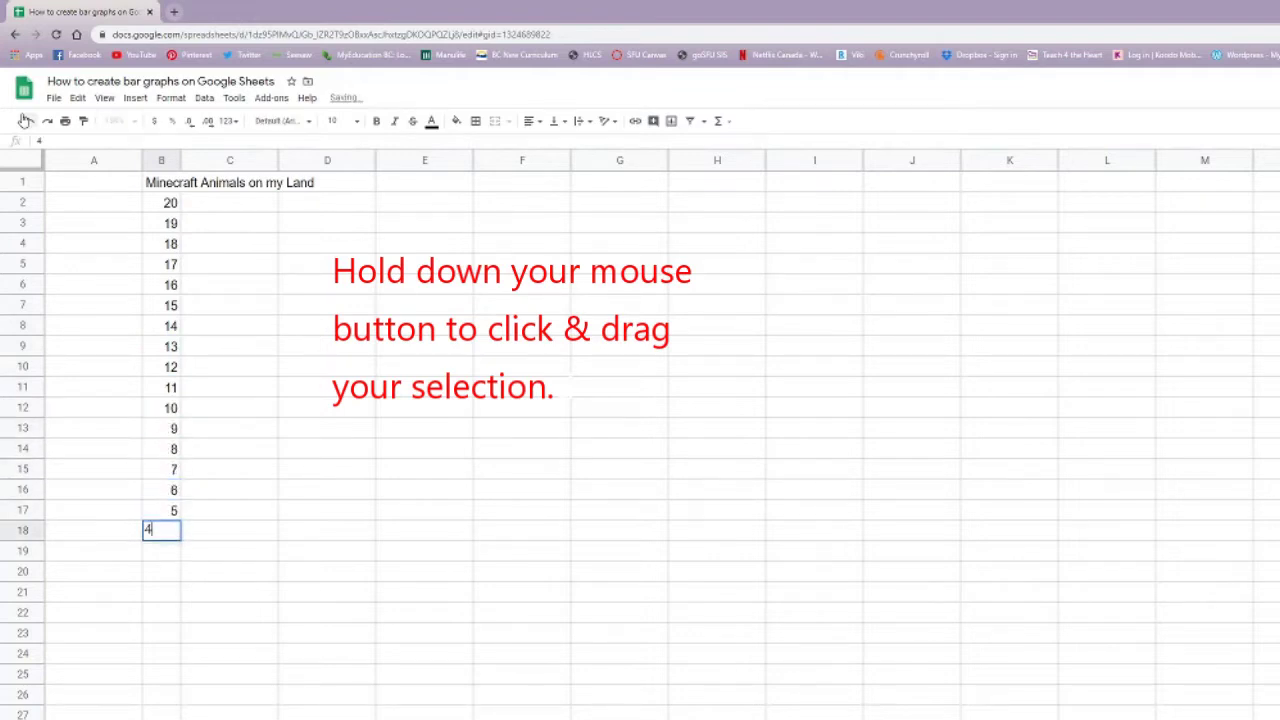
Move the number scale down to B6:B25 and extend it upward with 21, 22, 23 and 24 in the cells above
{"action": "left_click_drag", "start_coordinate": [162, 203], "coordinate": [166, 594]}
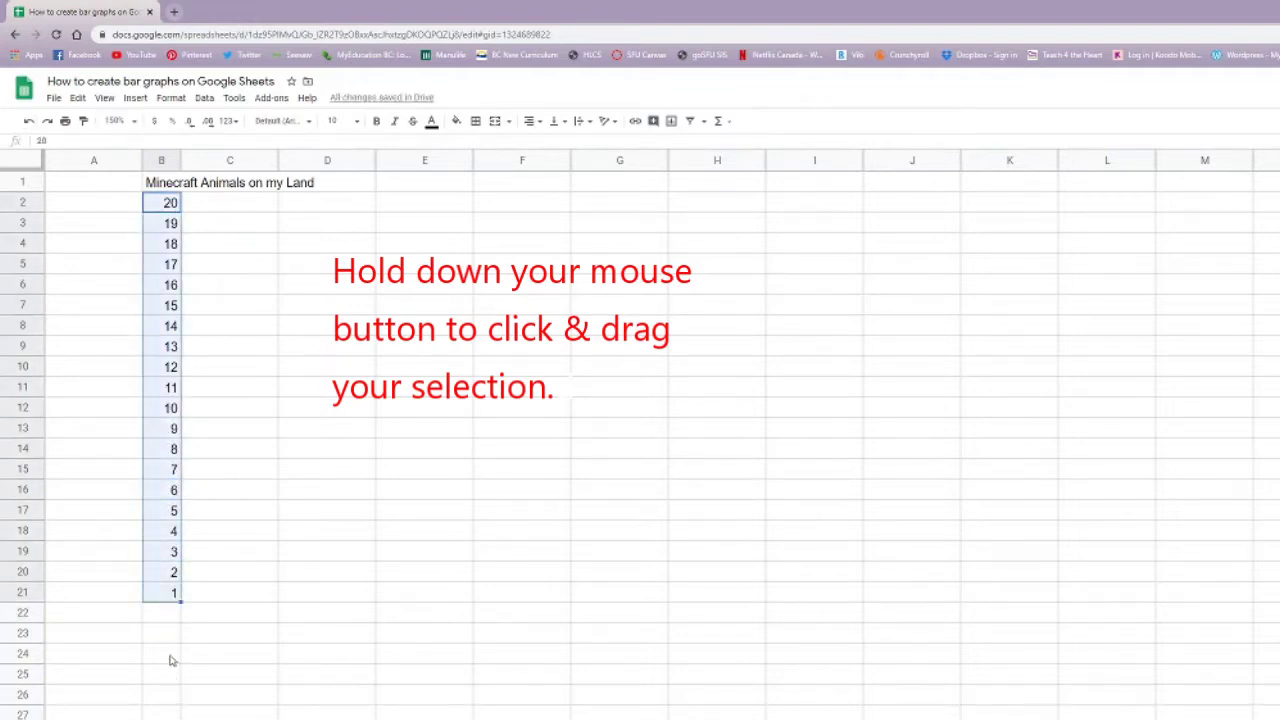
{"action": "left_click_drag", "start_coordinate": [163, 290], "coordinate": [209, 401]}
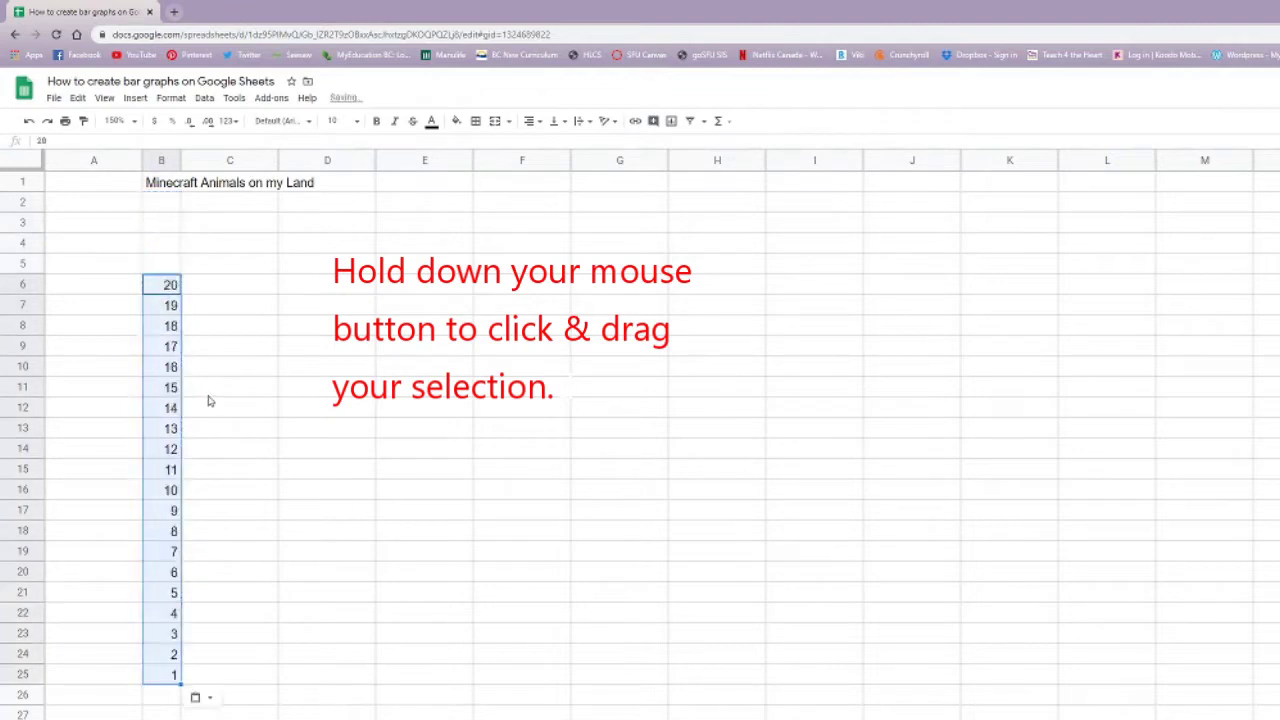
{"action": "left_click", "coordinate": [167, 265]}
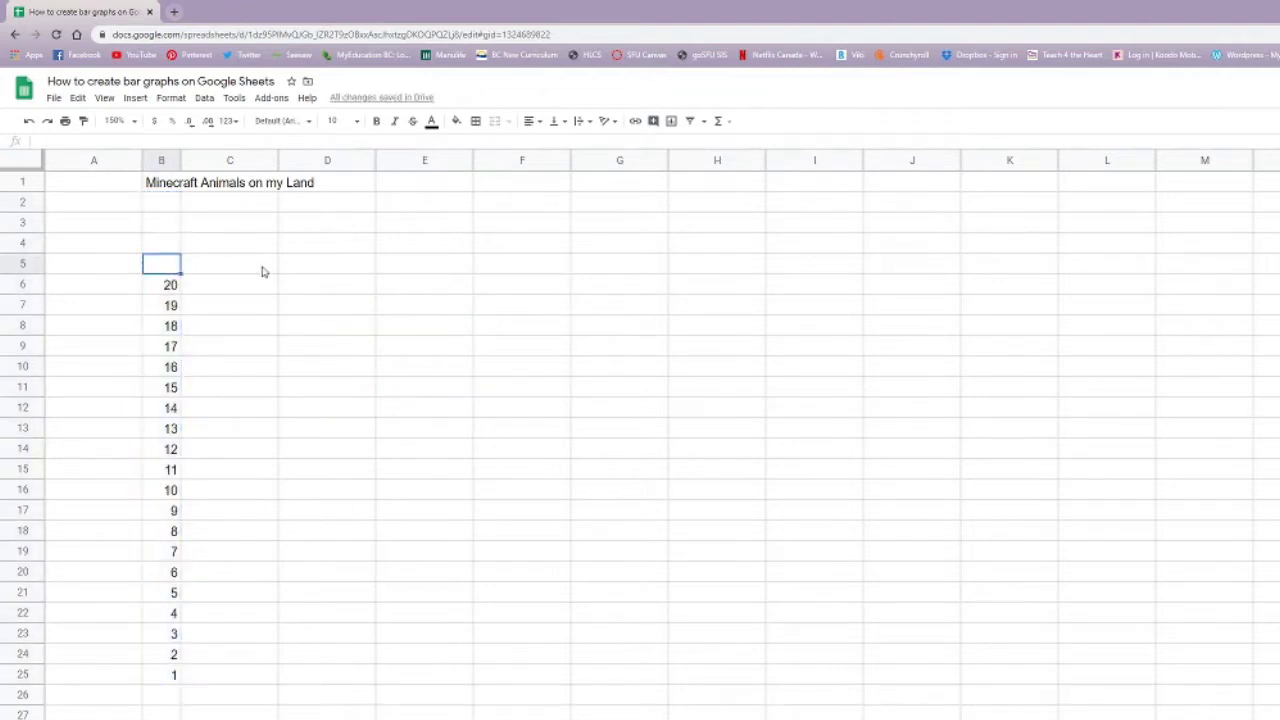
{"action": "type", "text": "21"}
{"action": "key", "text": "Up"}
{"action": "type", "text": "22"}
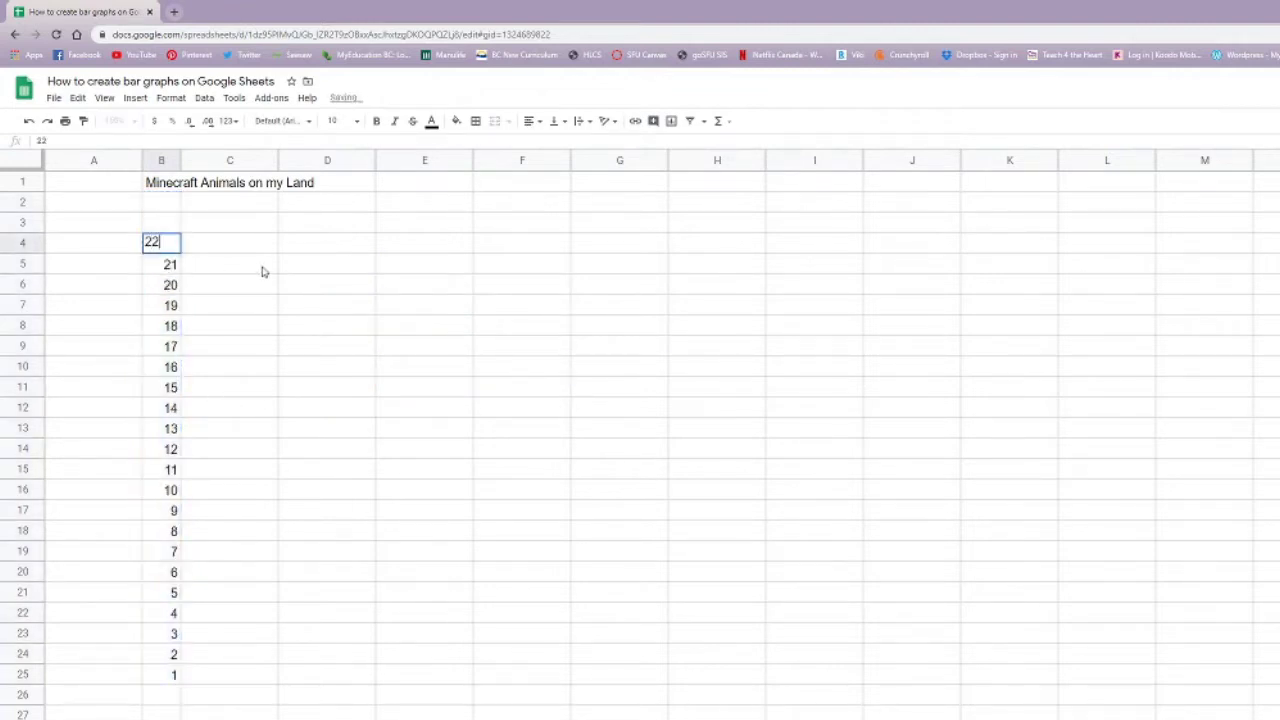
{"action": "key", "text": "Up"}
{"action": "type", "text": "23"}
{"action": "key", "text": "Up"}
{"action": "key", "text": "Up"}
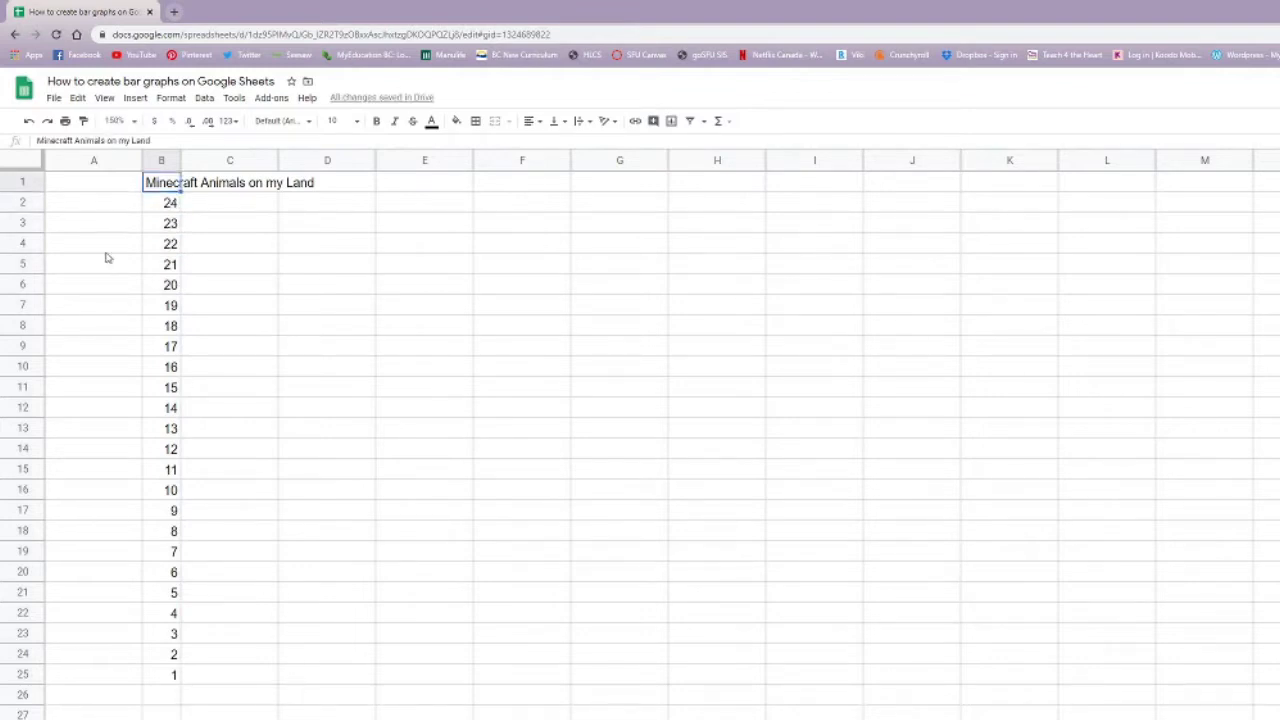
Enter the category labels Cows, Sheep, Pigs, Wolves and Cats across cells C26 to G26
{"action": "left_click", "coordinate": [87, 203]}
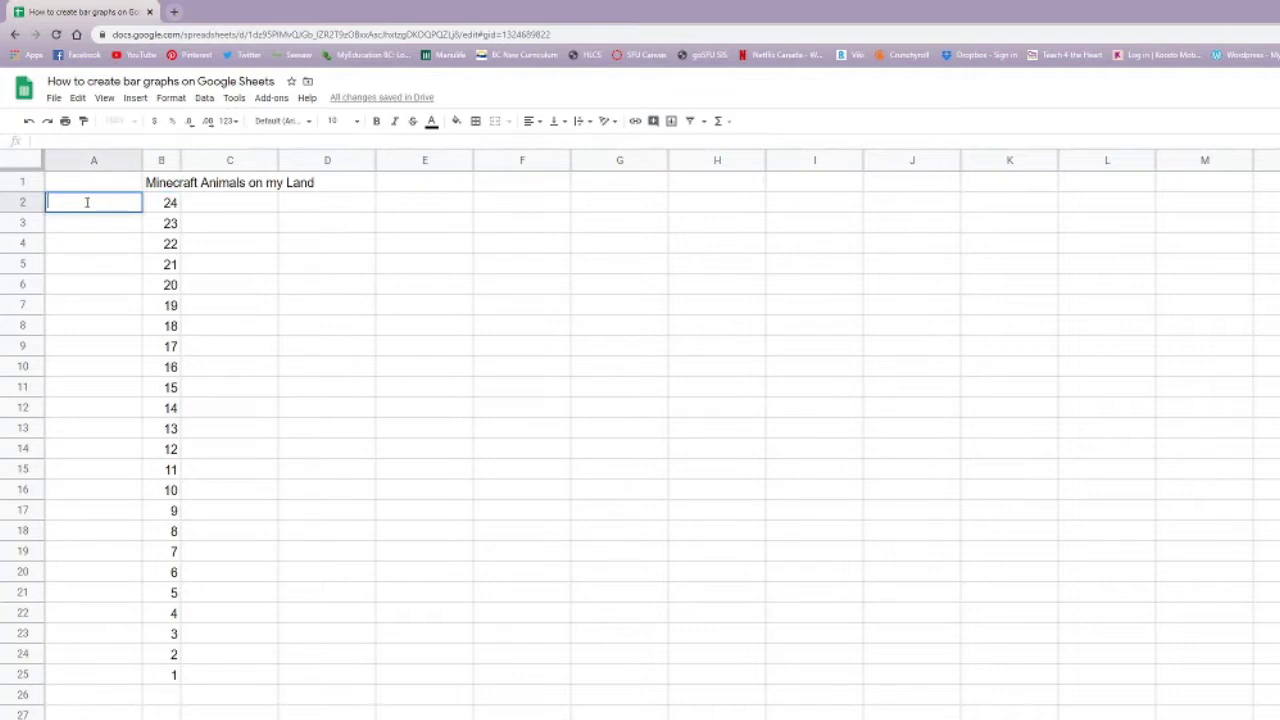
{"action": "left_click", "coordinate": [300, 695]}
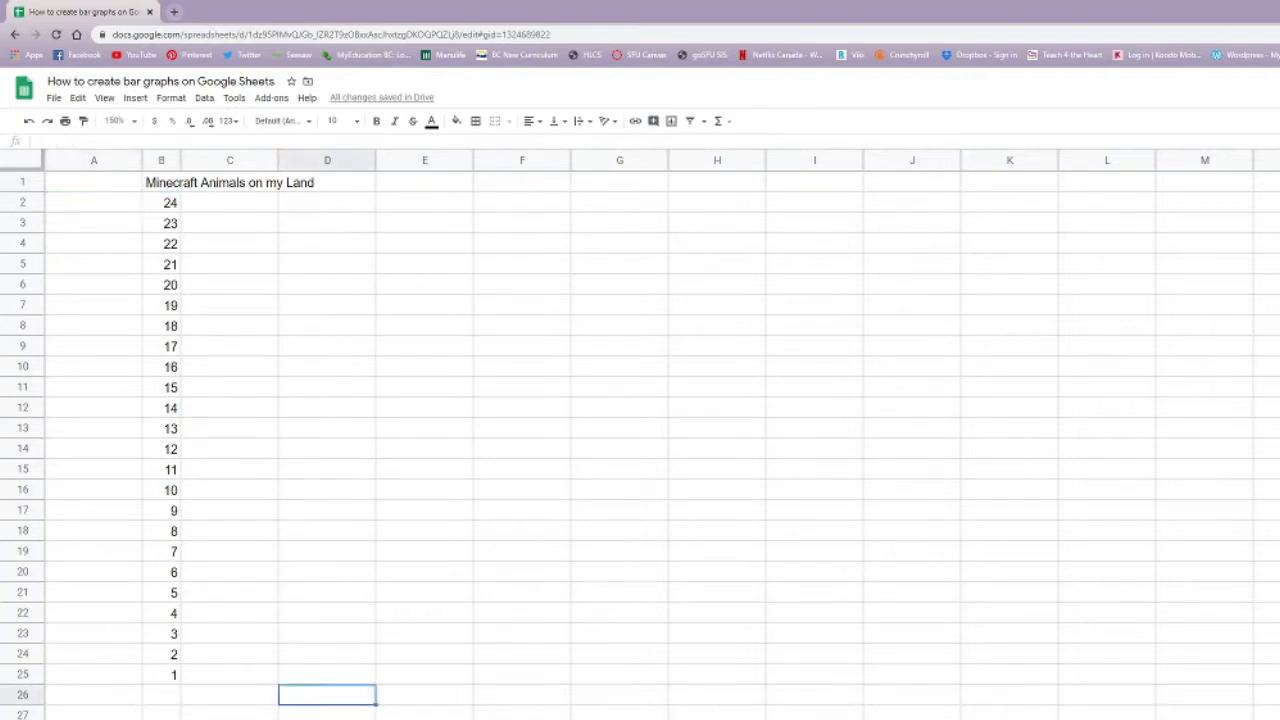
{"action": "left_click", "coordinate": [242, 702]}
{"action": "type", "text": "Cows"}
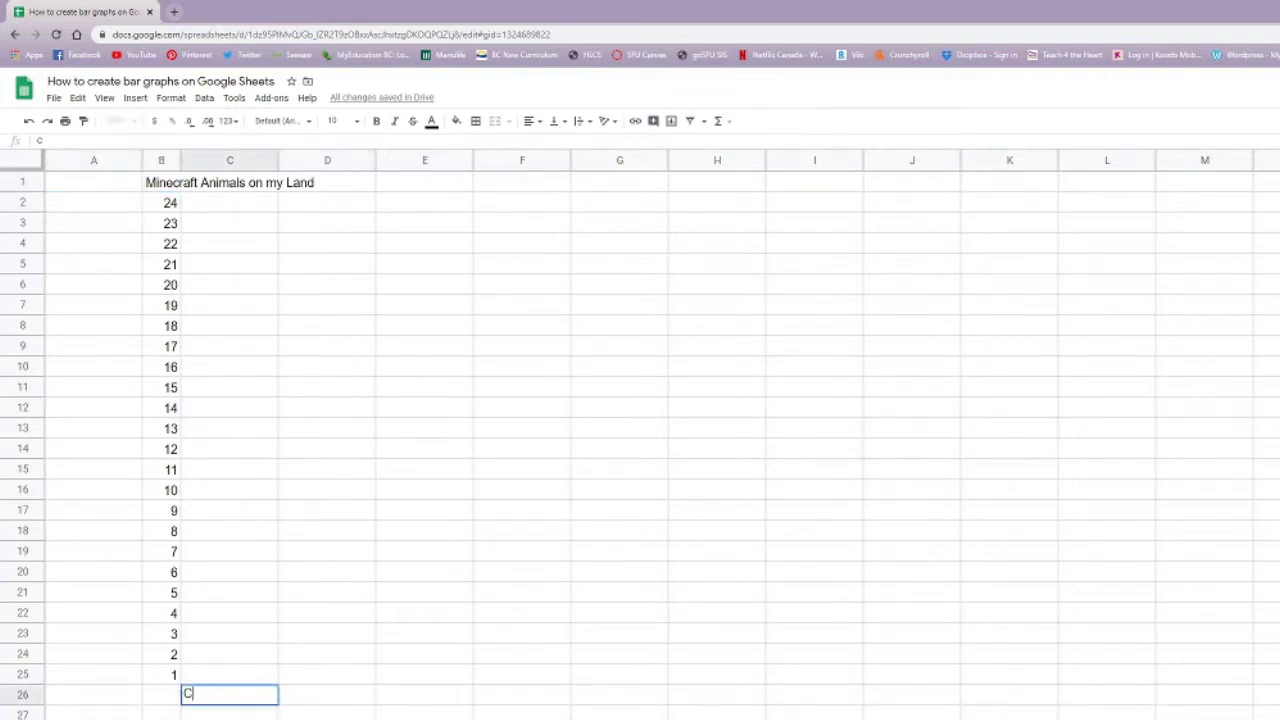
{"action": "key", "text": "Tab"}
{"action": "type", "text": "Sheep"}
{"action": "key", "text": "Tab"}
{"action": "type", "text": "Pigs"}
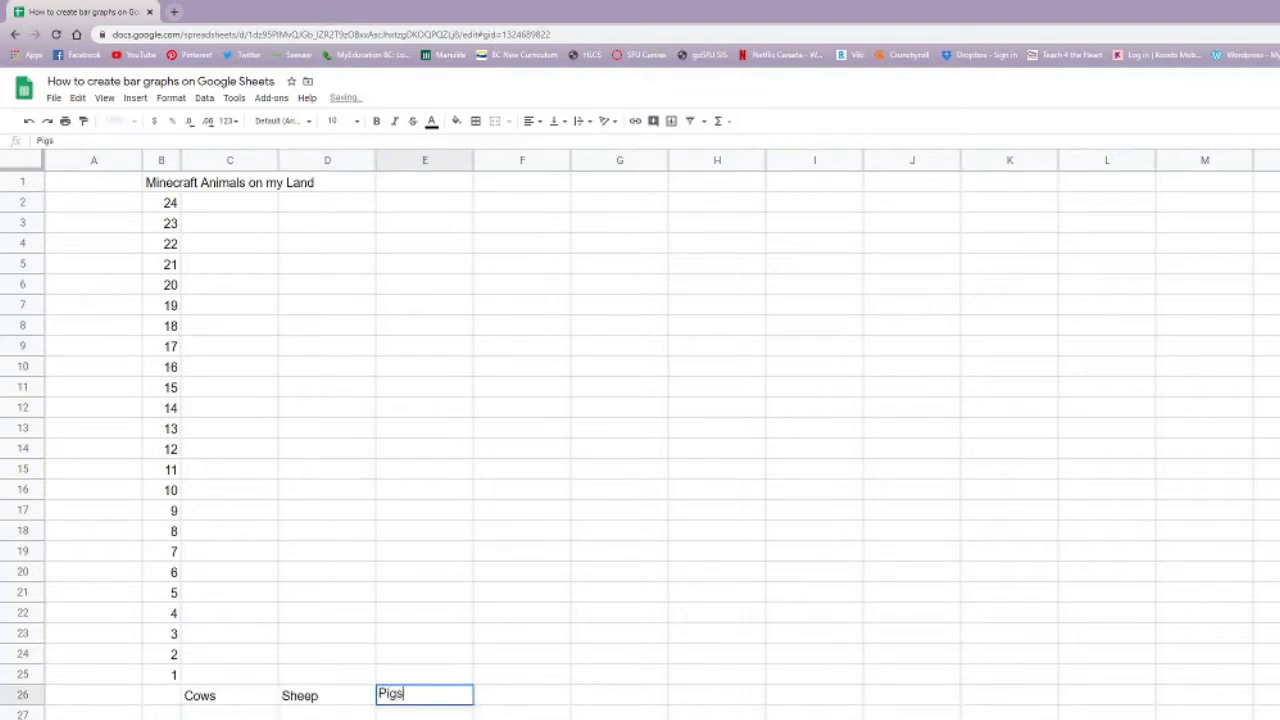
{"action": "key", "text": "Tab"}
{"action": "type", "text": "W"}
{"action": "key", "text": "Tab"}
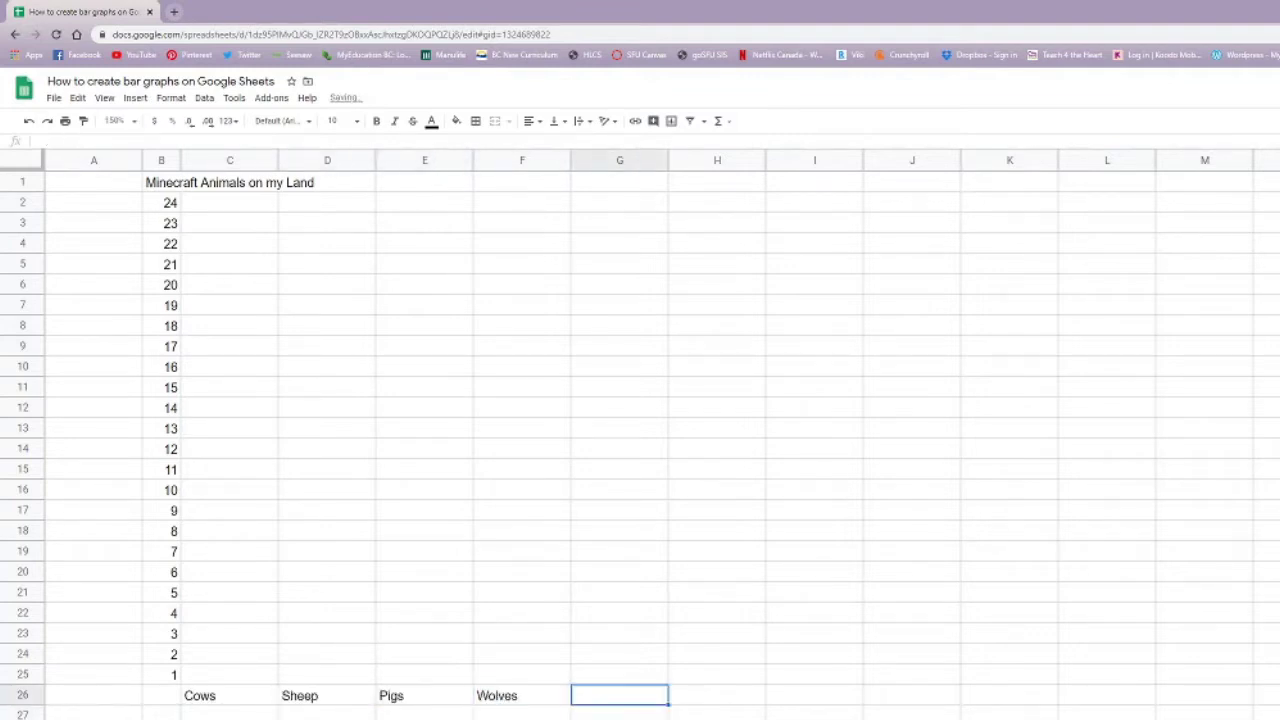
{"action": "type", "text": "Cats"}
{"action": "key", "text": "Return"}
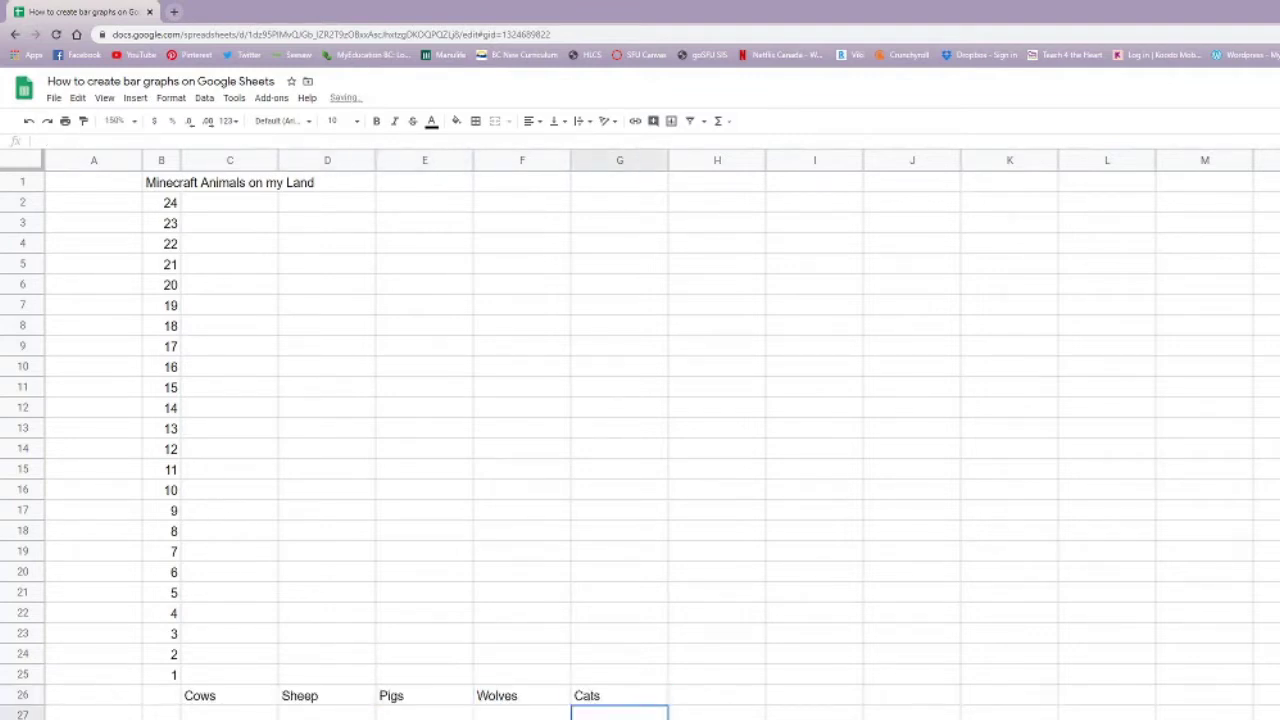
Enter the vertical axis label "Number of Critters" in cell A2
{"action": "left_click", "coordinate": [111, 210]}
{"action": "type", "text": "Number of"}
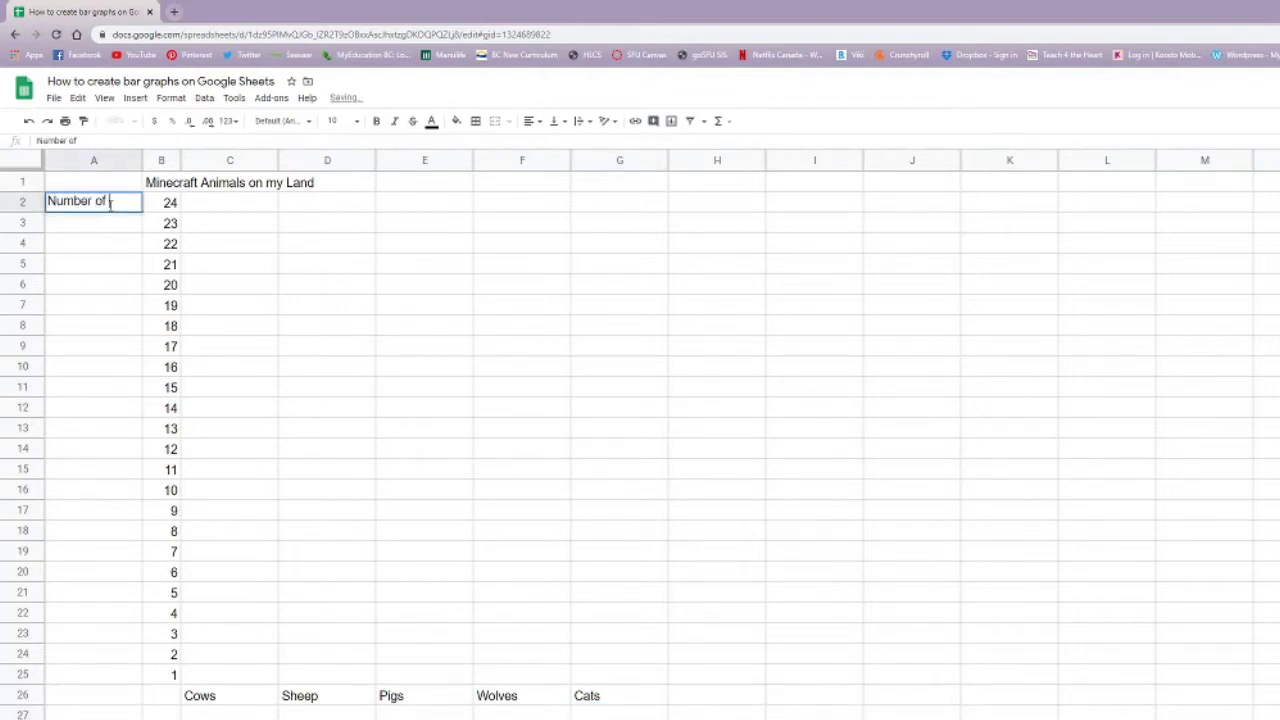
{"action": "type", "text": " Critters"}
{"action": "key", "text": "Return"}
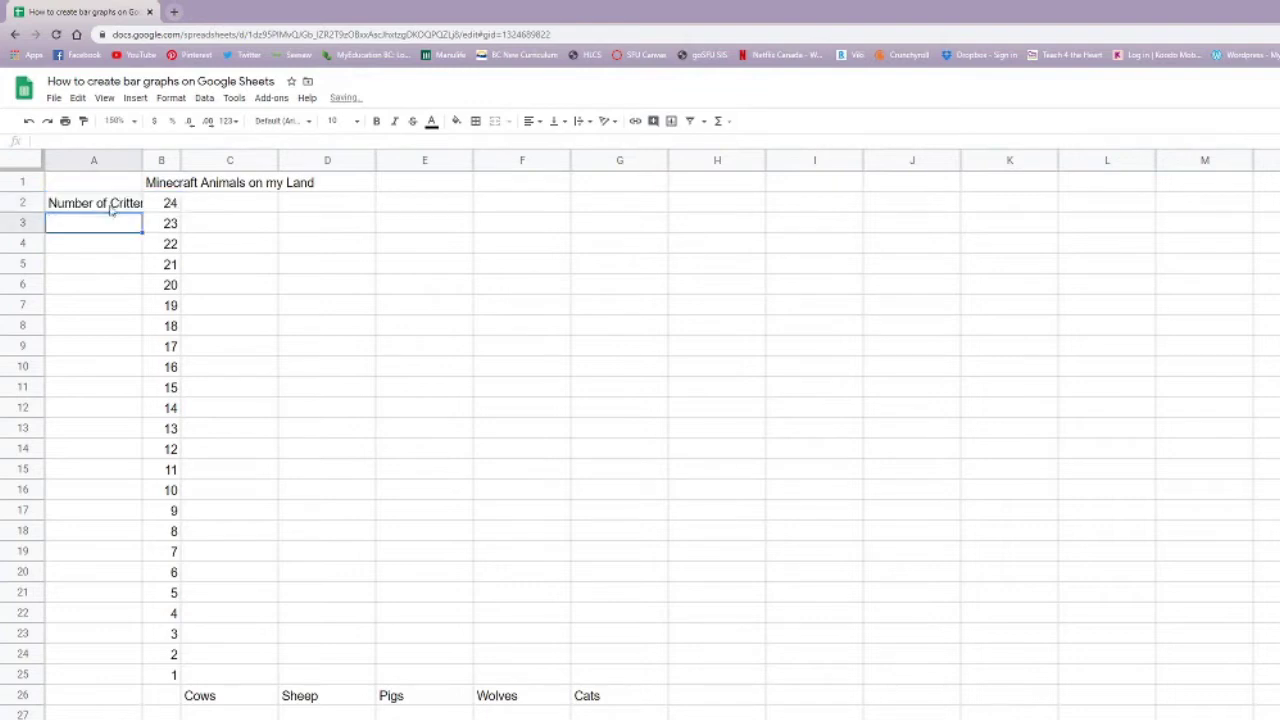
Merge cells A2:A25 and rotate the "Number of Critters" label to read upward
{"action": "left_click", "coordinate": [103, 210]}
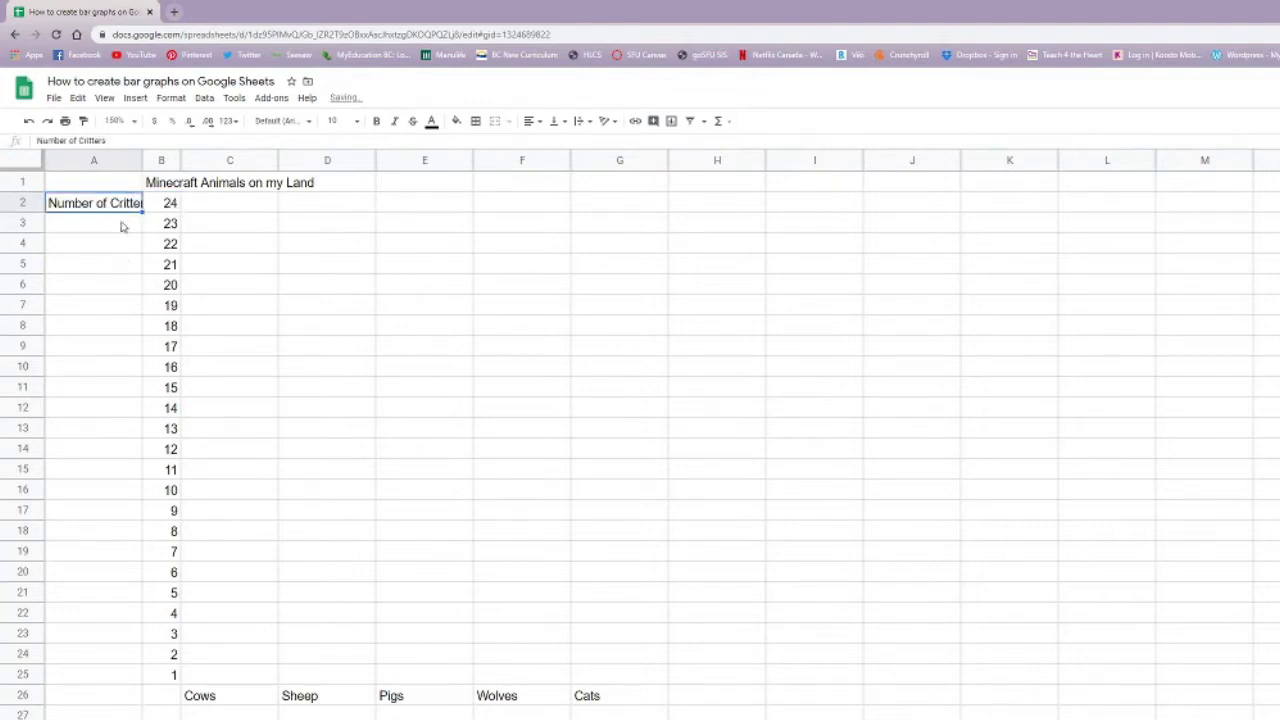
{"action": "left_click", "coordinate": [121, 265]}
{"action": "left_click_drag", "start_coordinate": [109, 208], "coordinate": [112, 688]}
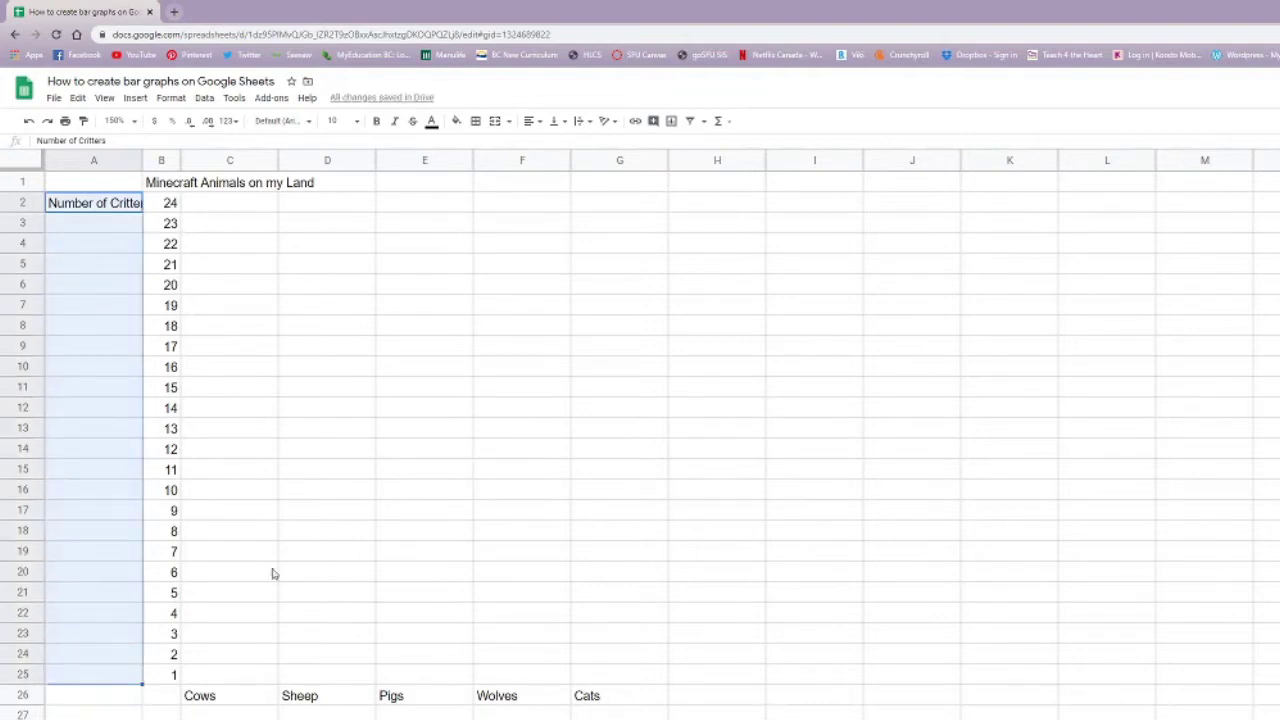
{"action": "left_click", "coordinate": [494, 121]}
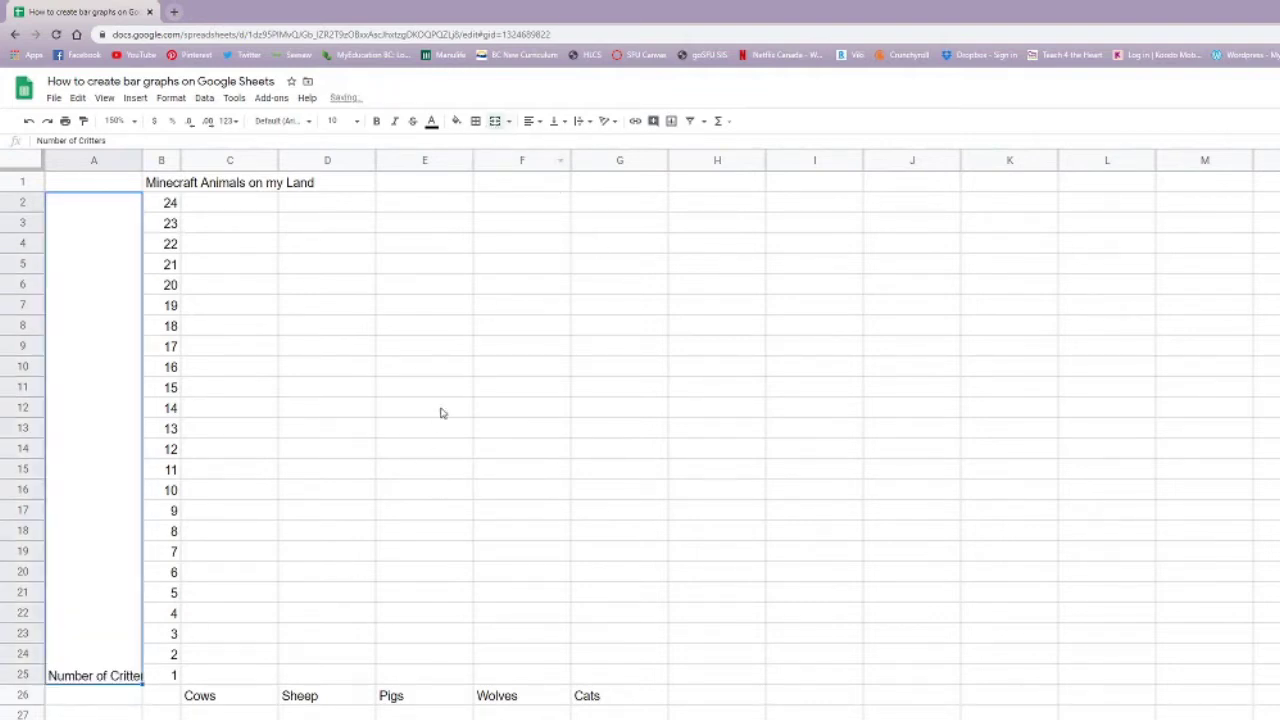
{"action": "left_click", "coordinate": [610, 124]}
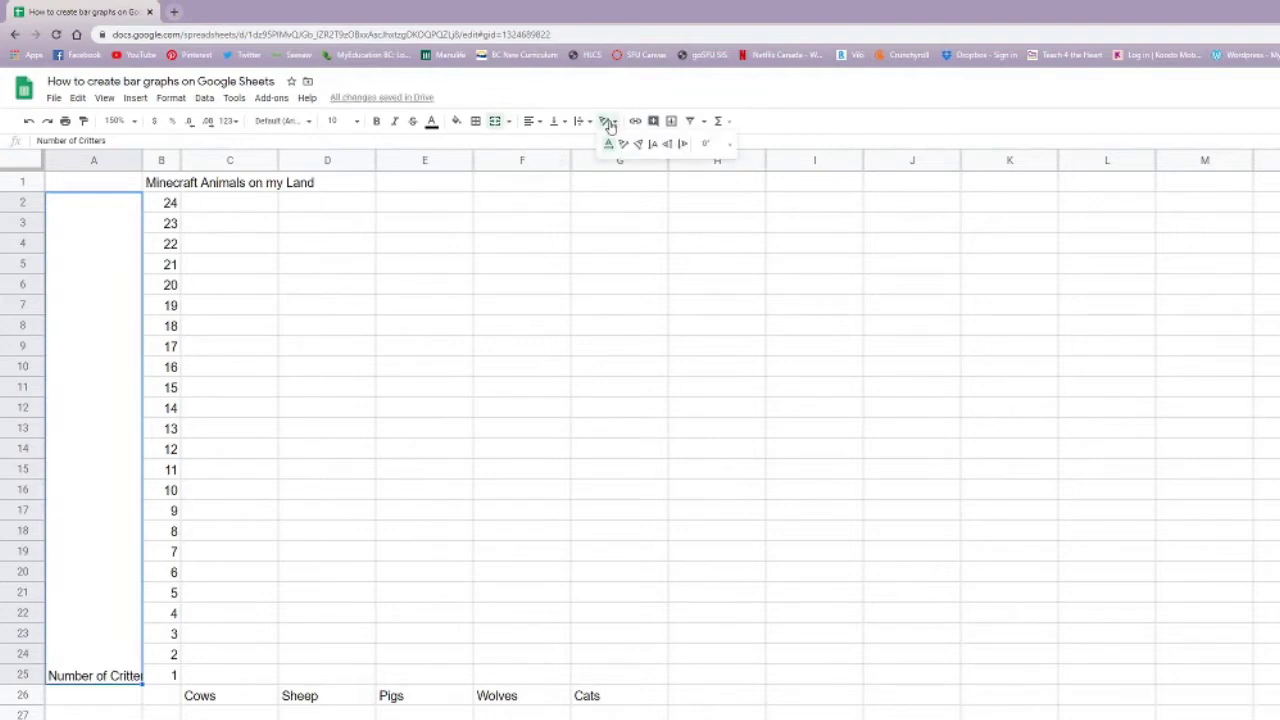
{"action": "left_click", "coordinate": [669, 145]}
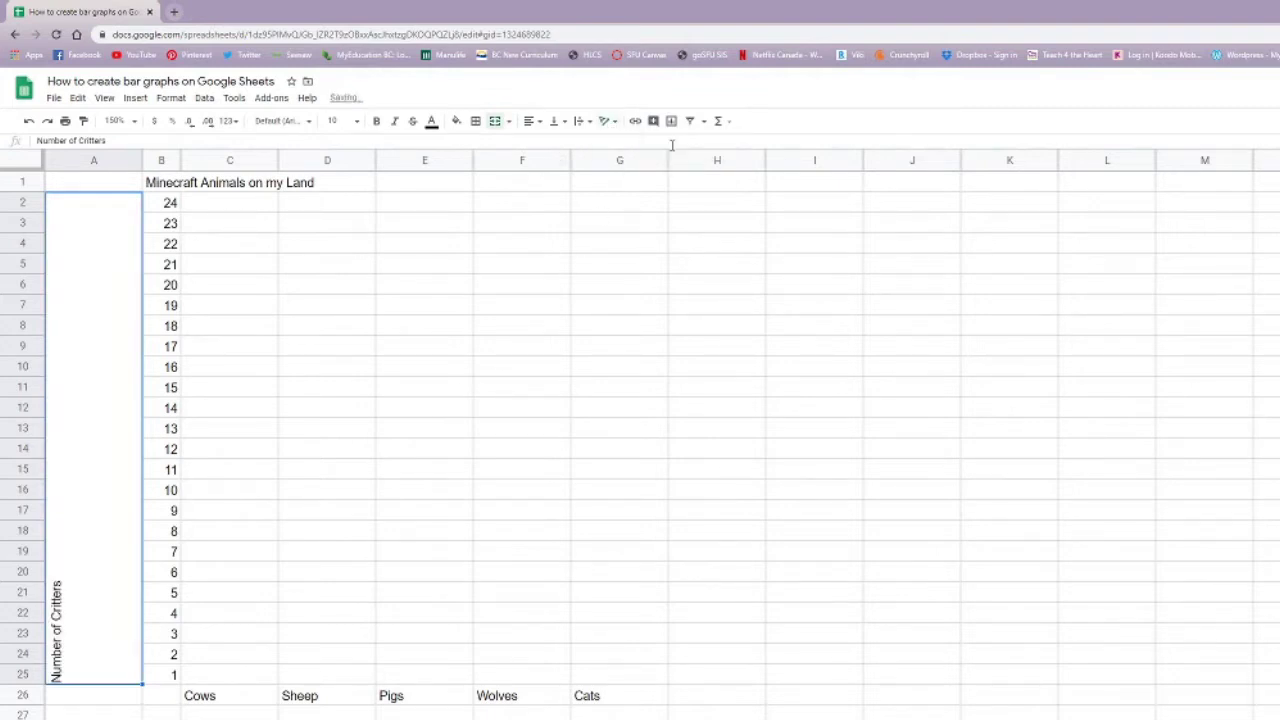
Set the "Number of Critters" label to font size 24 and center it horizontally and vertically
{"action": "left_click", "coordinate": [355, 121]}
{"action": "left_click", "coordinate": [337, 329]}
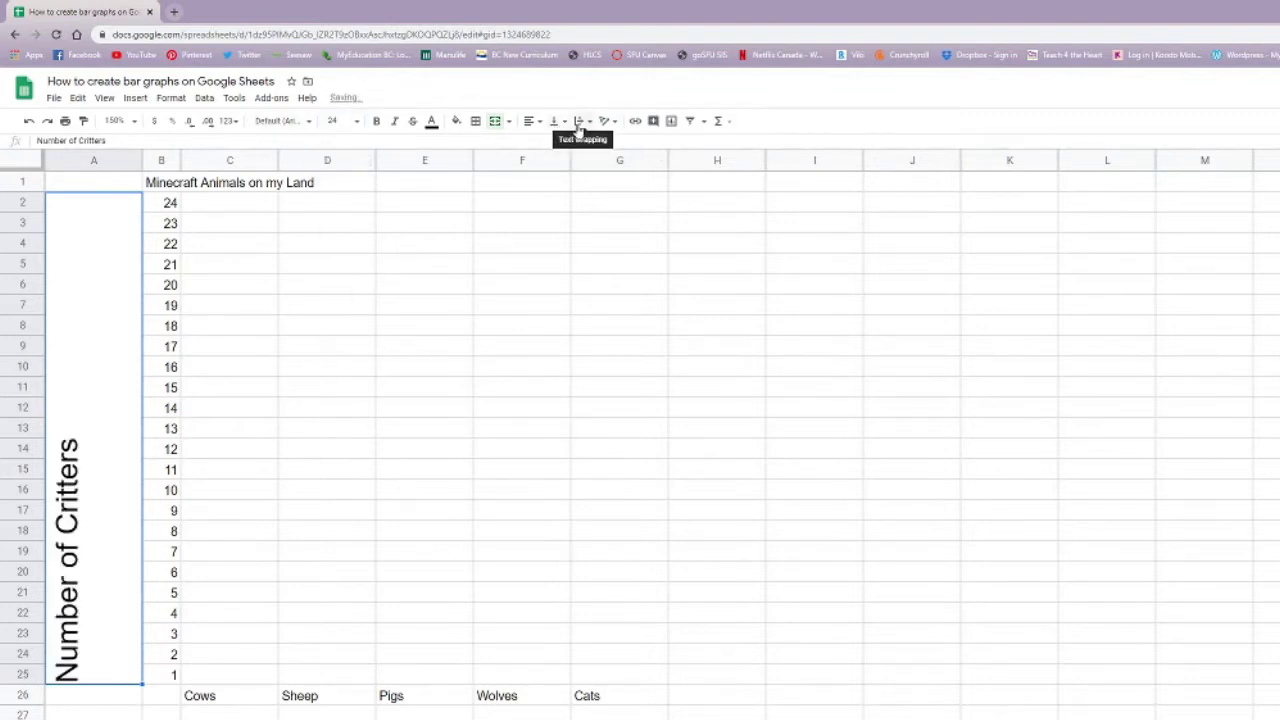
{"action": "left_click", "coordinate": [534, 122]}
{"action": "left_click", "coordinate": [547, 145]}
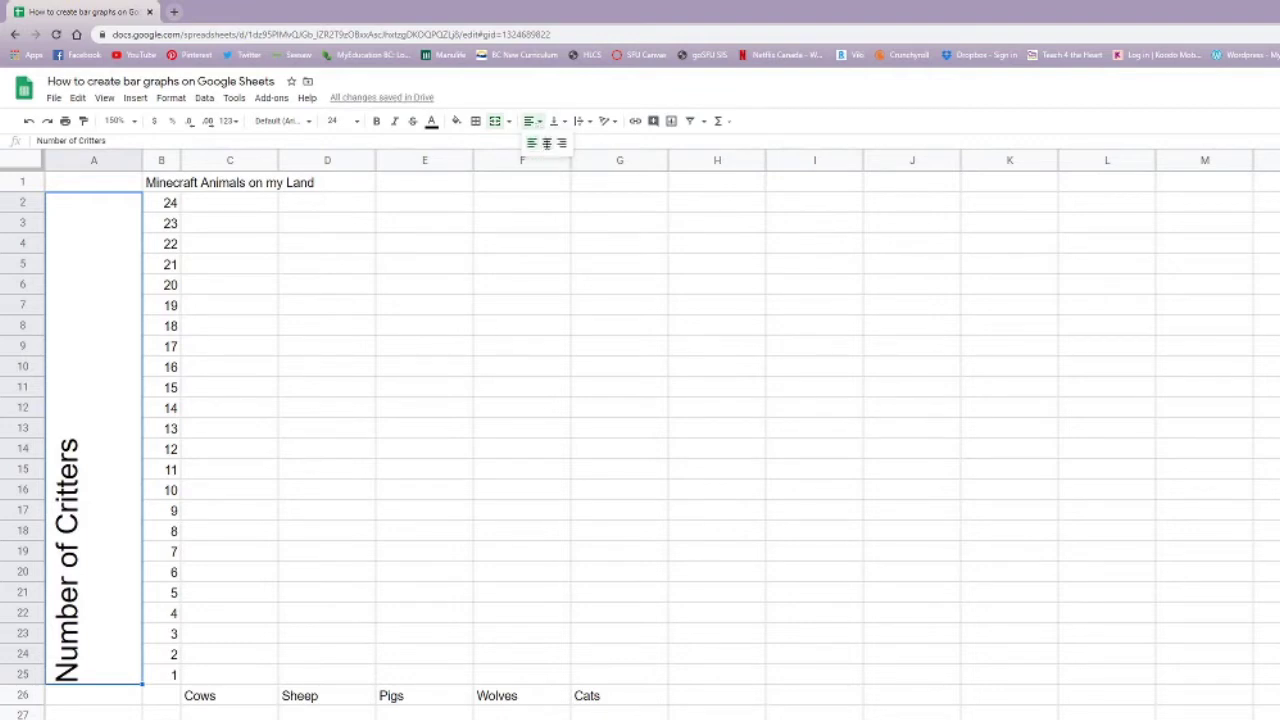
{"action": "left_click", "coordinate": [561, 126]}
{"action": "left_click", "coordinate": [571, 144]}
{"action": "left_click", "coordinate": [558, 457]}
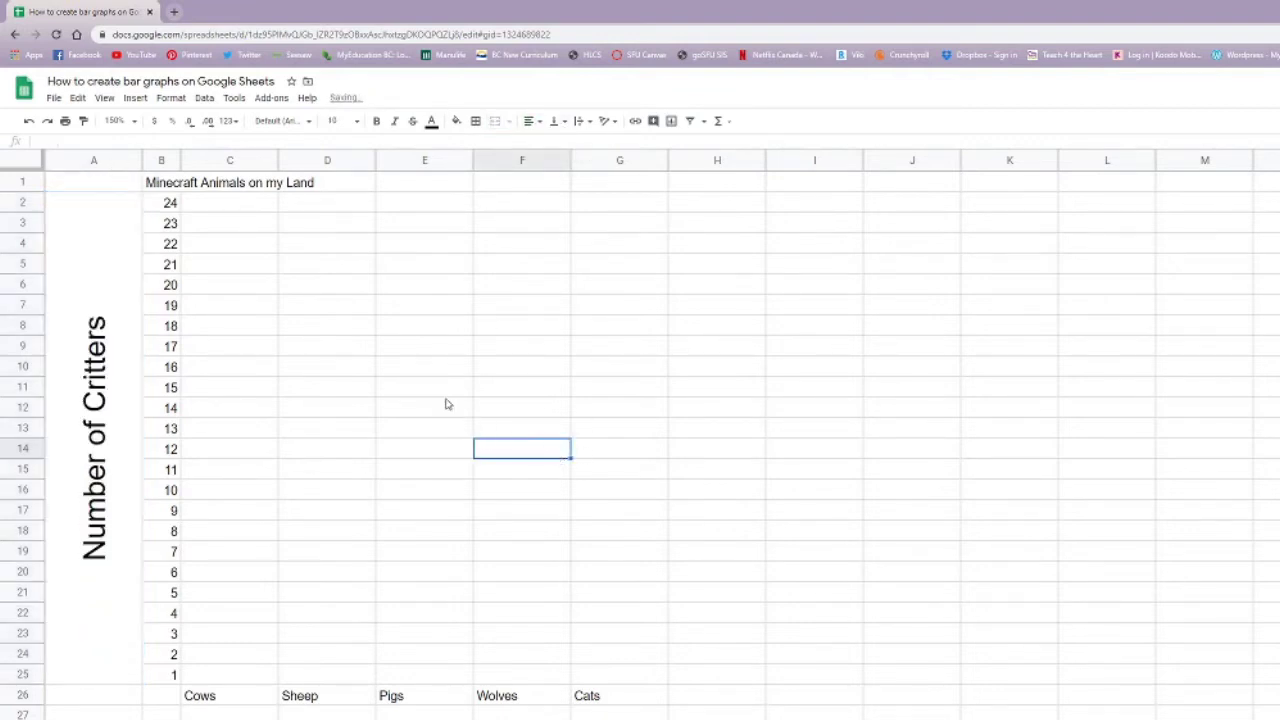
Merge cells B1:G1 and format the graph title with font size 14 and centered alignment
{"action": "left_click_drag", "start_coordinate": [166, 186], "coordinate": [594, 183]}
{"action": "left_click", "coordinate": [494, 121]}
{"action": "left_click", "coordinate": [337, 121]}
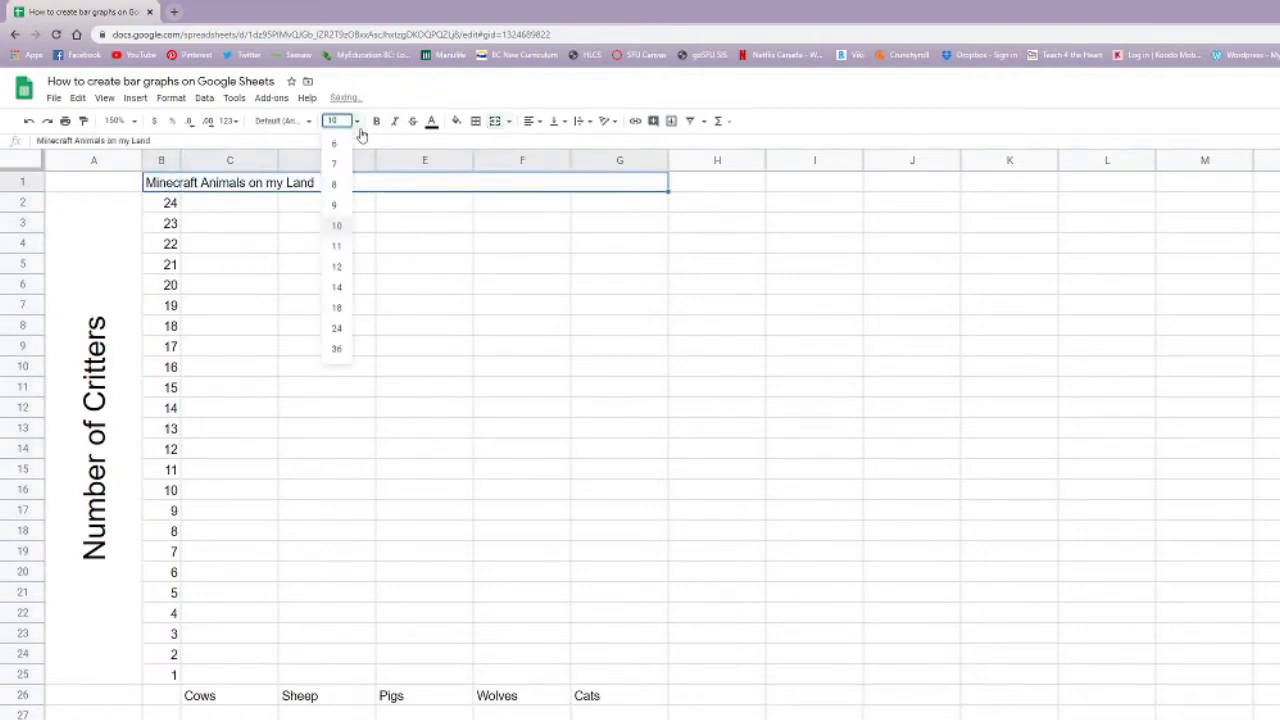
{"action": "left_click", "coordinate": [343, 286]}
{"action": "left_click", "coordinate": [533, 121]}
{"action": "left_click", "coordinate": [547, 145]}
{"action": "left_click", "coordinate": [522, 495]}
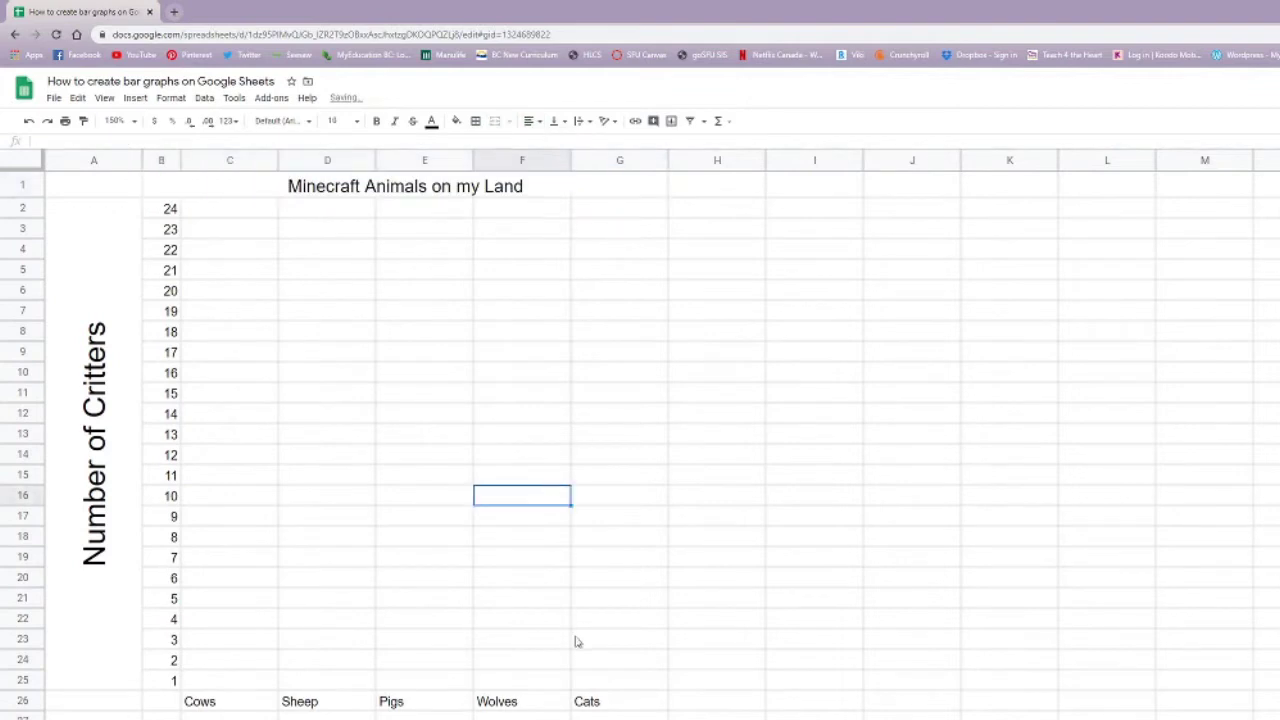
Fill cells C12:C25 with light orange to make the Cows bar reach 14
{"action": "left_click", "coordinate": [256, 688]}
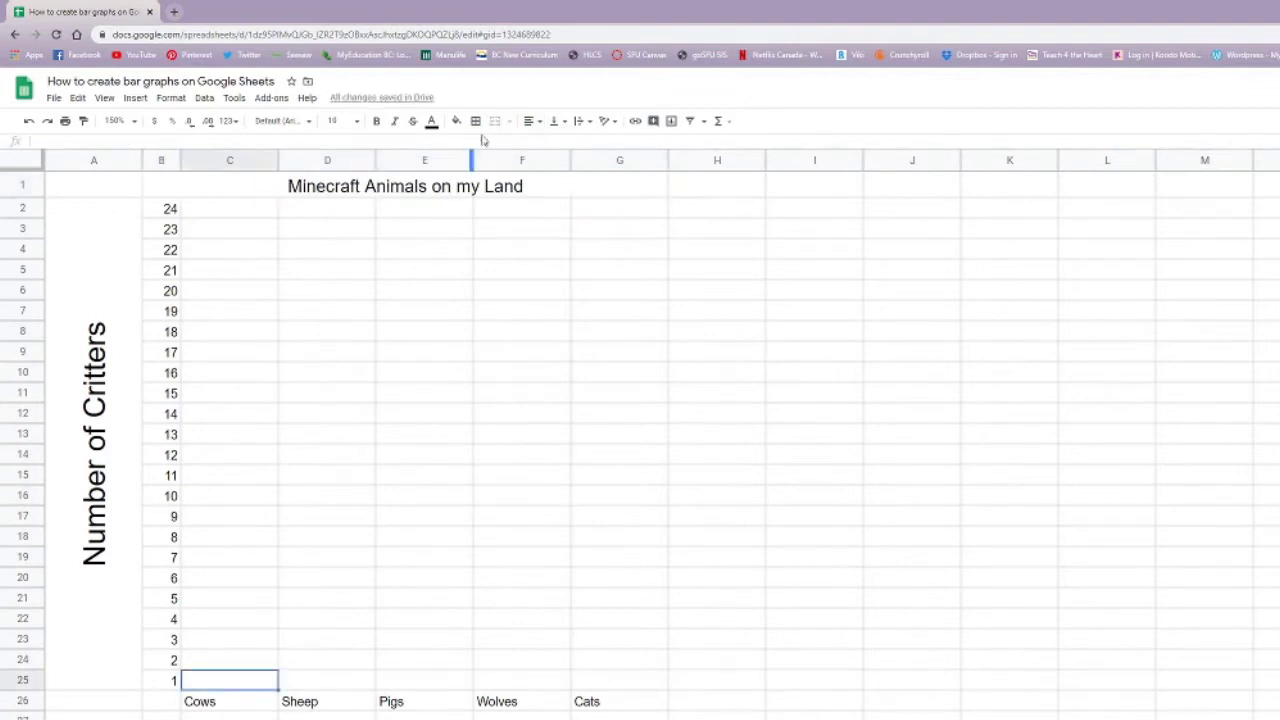
{"action": "left_click_drag", "start_coordinate": [246, 420], "coordinate": [240, 682]}
{"action": "left_click", "coordinate": [456, 121]}
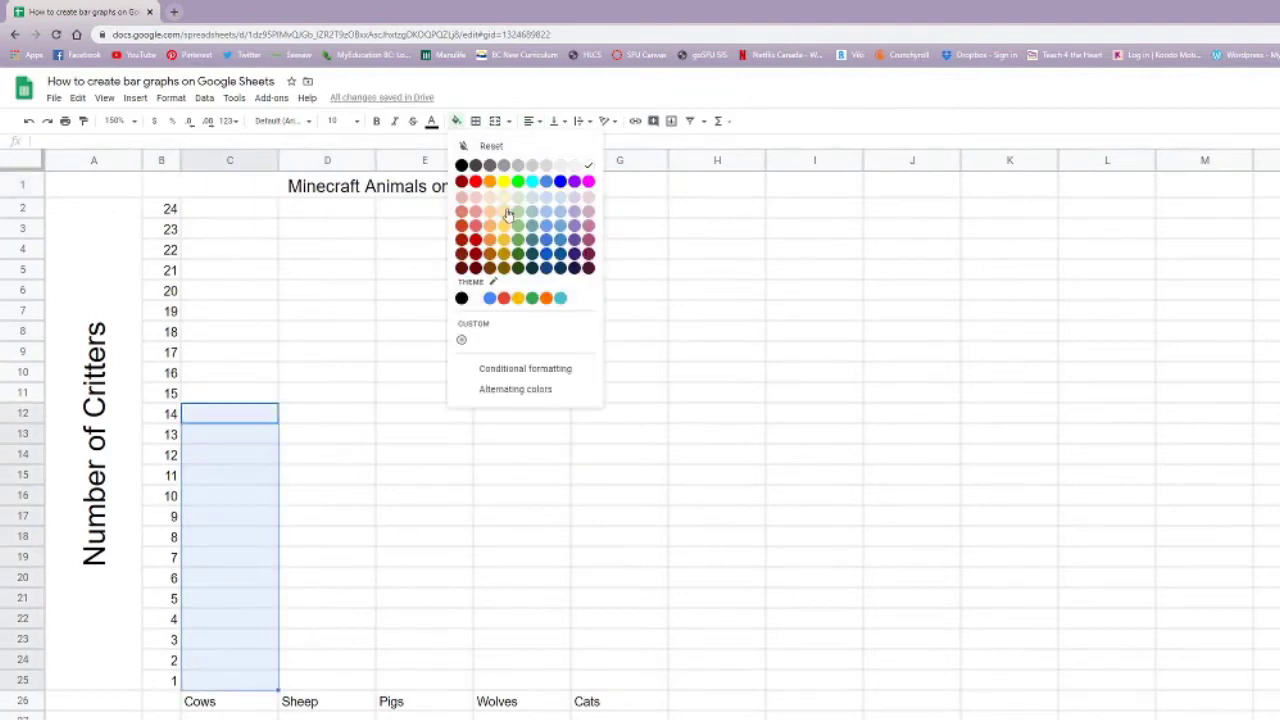
{"action": "left_click", "coordinate": [495, 220]}
{"action": "left_click", "coordinate": [546, 537]}
Fill cells D6:D25 with blue to make the Sheep bar reach 20
{"action": "left_click_drag", "start_coordinate": [335, 290], "coordinate": [335, 685]}
{"action": "left_click", "coordinate": [456, 121]}
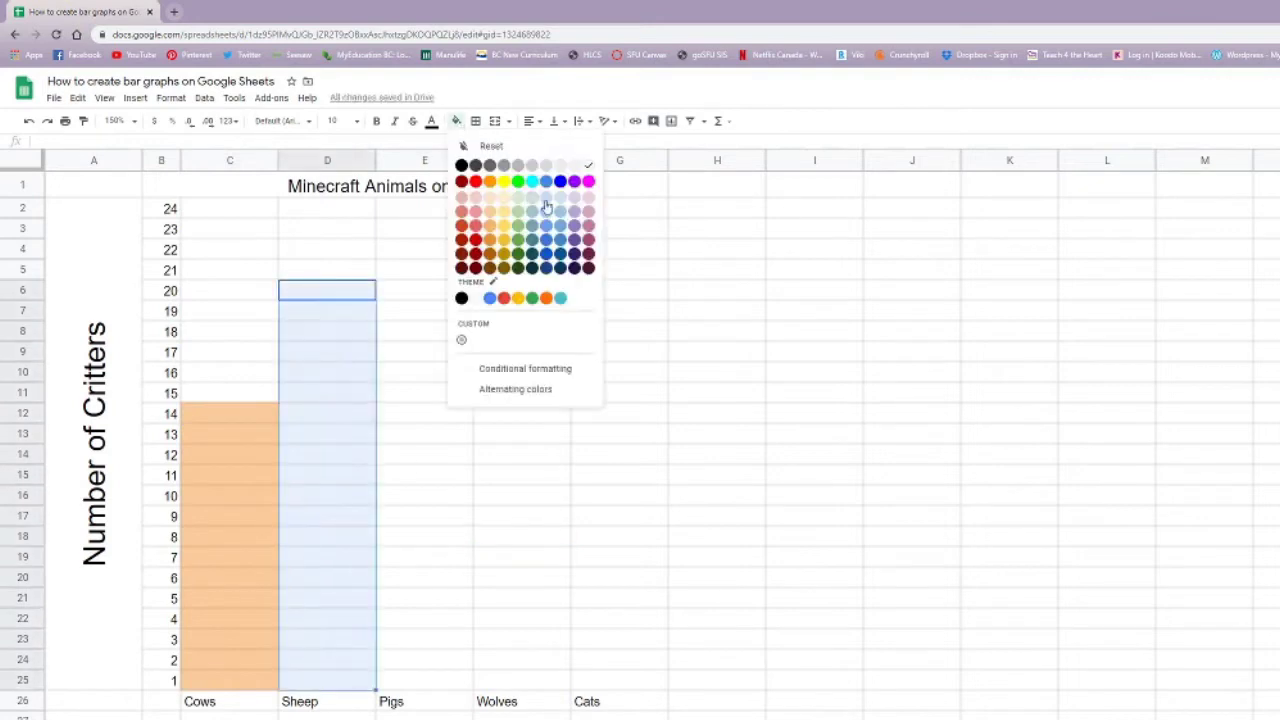
{"action": "left_click", "coordinate": [549, 236]}
{"action": "left_click", "coordinate": [683, 451]}
Fill cells E15:E25 with light pink to make the Pigs bar reach 11
{"action": "left_click_drag", "start_coordinate": [425, 474], "coordinate": [405, 688]}
{"action": "left_click", "coordinate": [456, 121]}
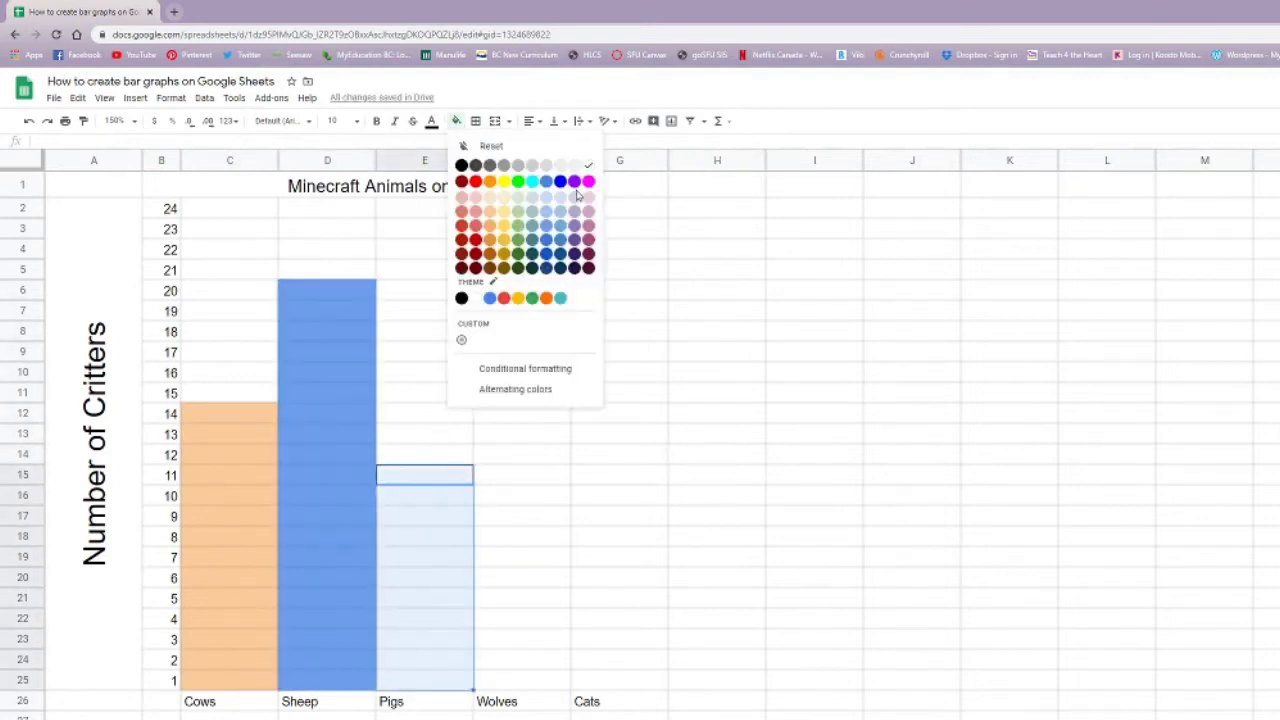
{"action": "left_click", "coordinate": [586, 220]}
{"action": "left_click", "coordinate": [717, 597]}
Fill cells F11:F25 with light green to make the Wolves bar reach 15
{"action": "left_click_drag", "start_coordinate": [521, 680], "coordinate": [538, 409]}
{"action": "left_click", "coordinate": [456, 121]}
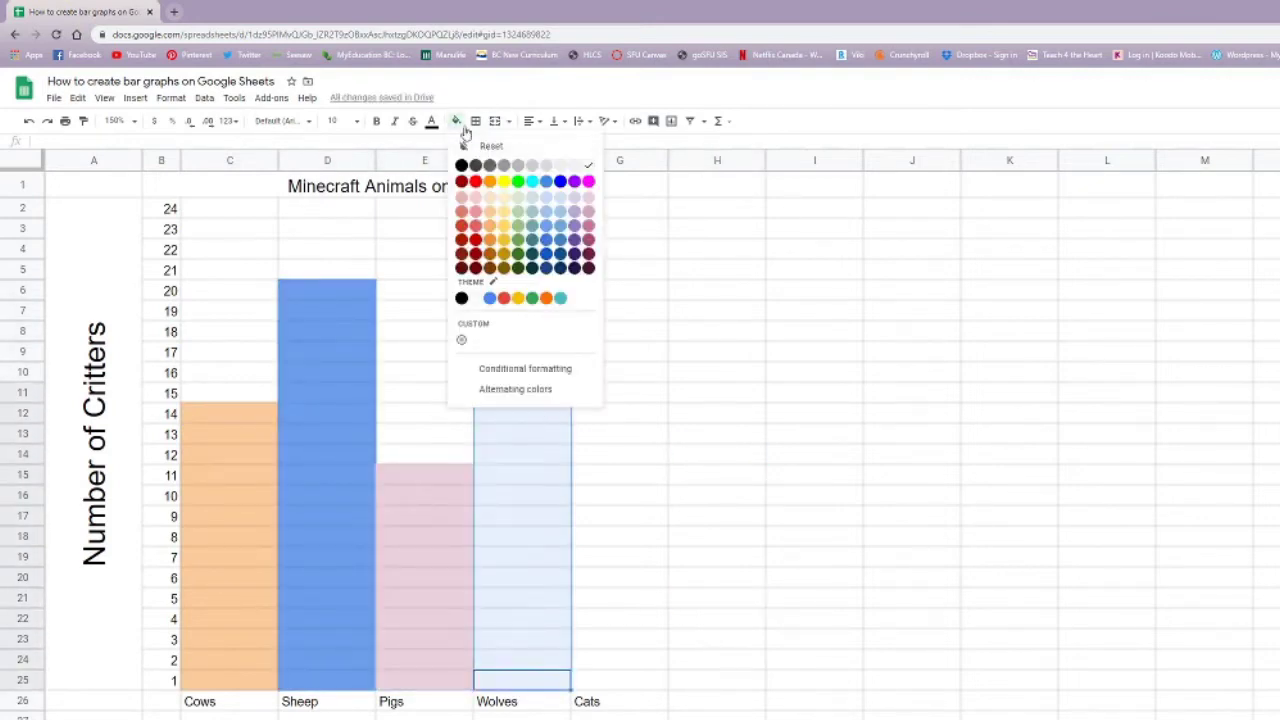
{"action": "left_click", "coordinate": [518, 220]}
{"action": "left_click", "coordinate": [622, 495]}
Fill cells G15:G25 with light purple to make the Cats bar reach 11
{"action": "left_click_drag", "start_coordinate": [633, 684], "coordinate": [625, 474]}
{"action": "left_click", "coordinate": [456, 121]}
{"action": "left_click", "coordinate": [573, 218]}
{"action": "left_click", "coordinate": [912, 495]}
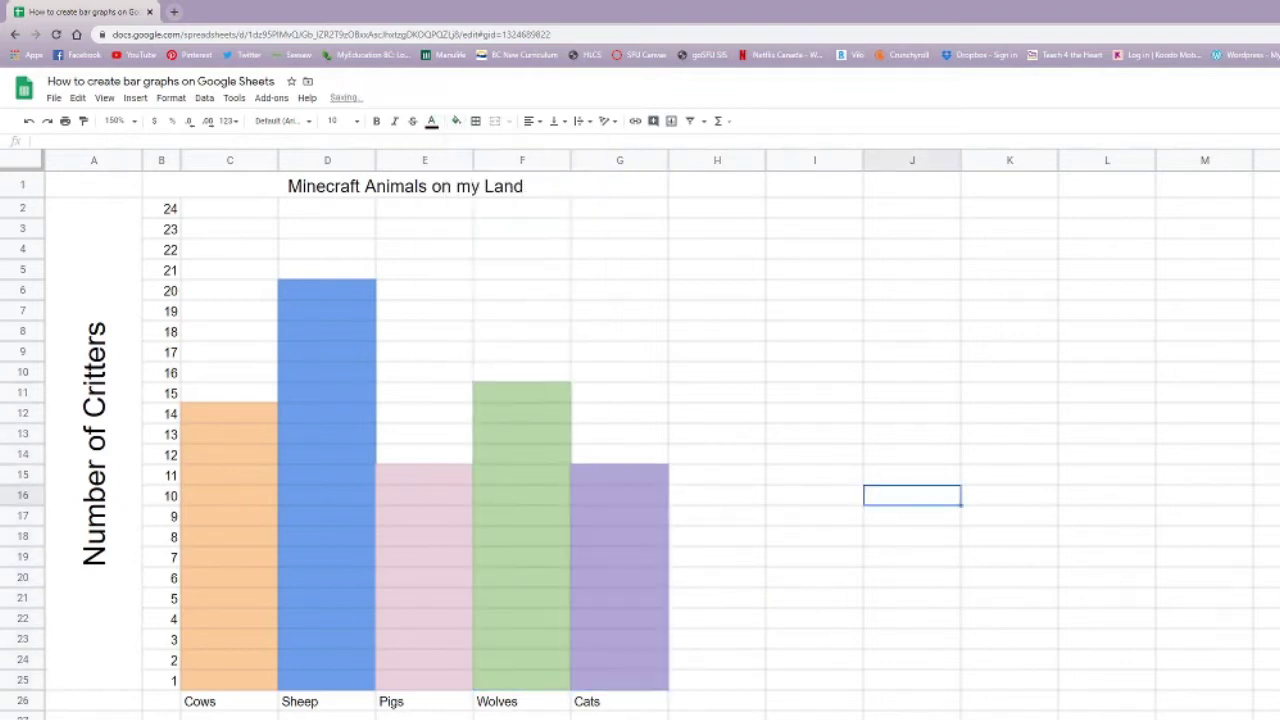
Add outer borders around the Cows bar in C12:C25 and the Sheep bar in D6:D25
{"action": "left_click_drag", "start_coordinate": [237, 422], "coordinate": [243, 682]}
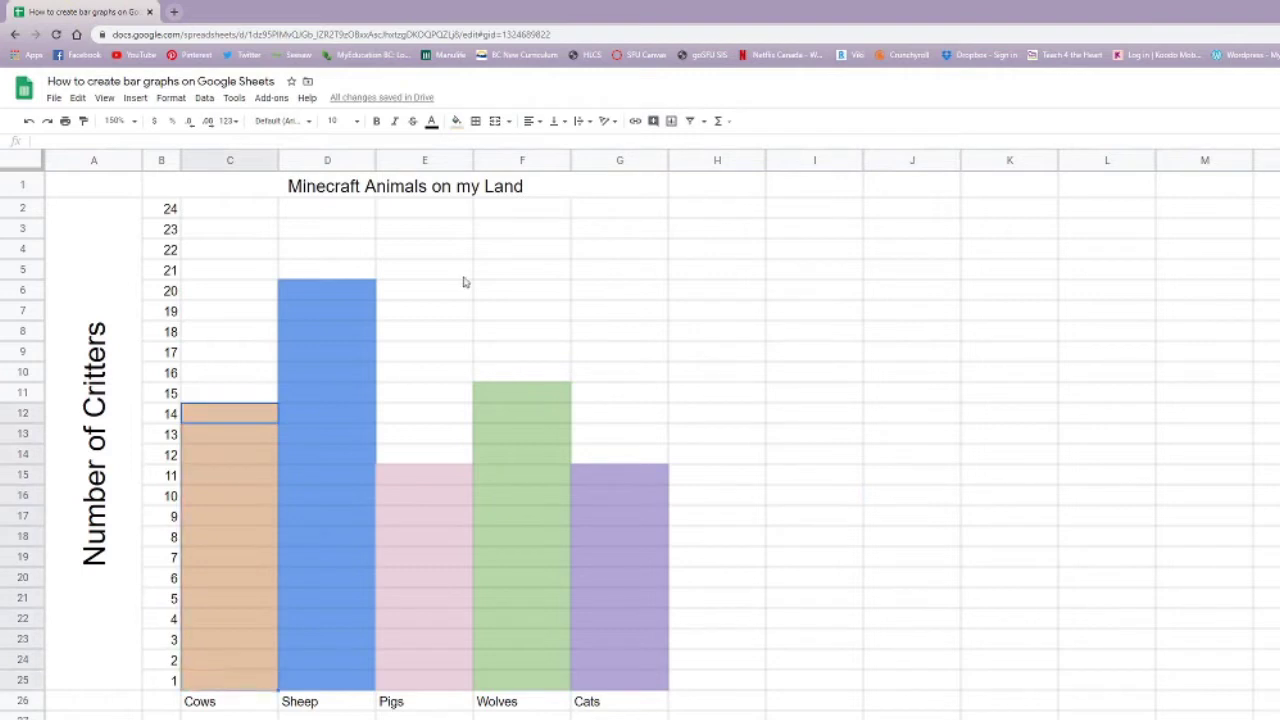
{"action": "left_click", "coordinate": [476, 121]}
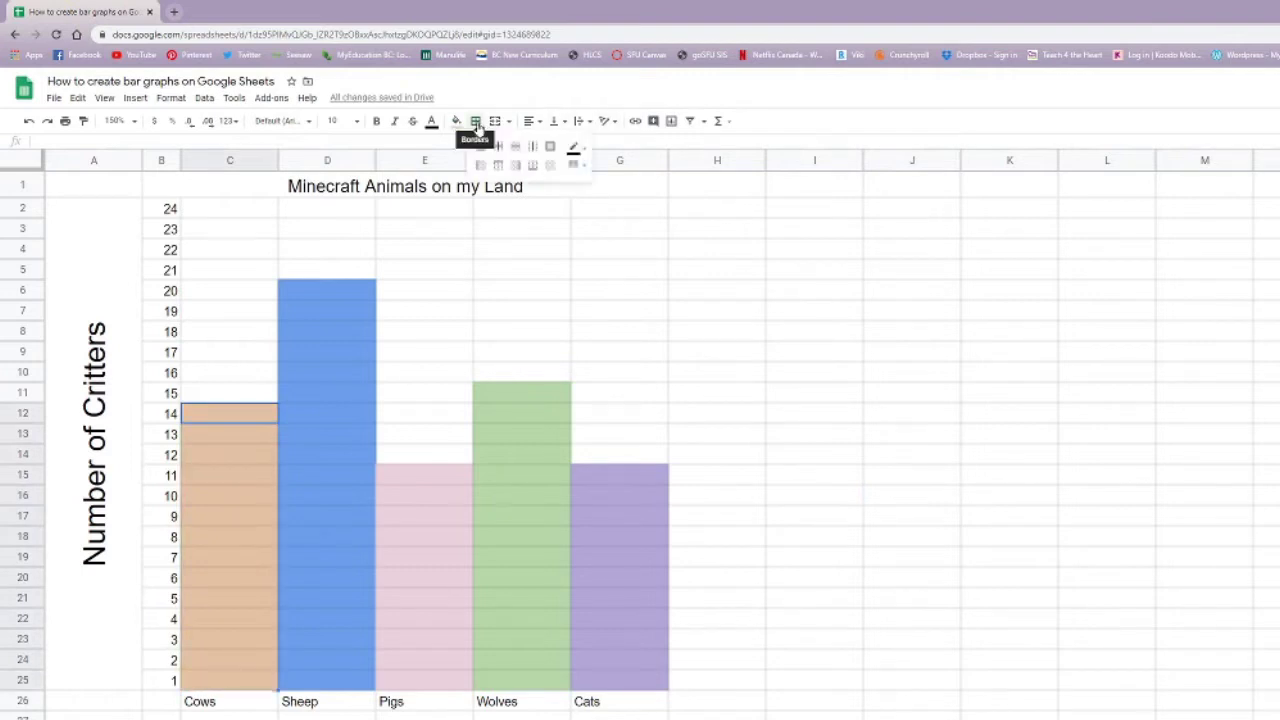
{"action": "left_click", "coordinate": [549, 146]}
{"action": "left_click", "coordinate": [706, 415]}
{"action": "left_click_drag", "start_coordinate": [330, 270], "coordinate": [323, 689]}
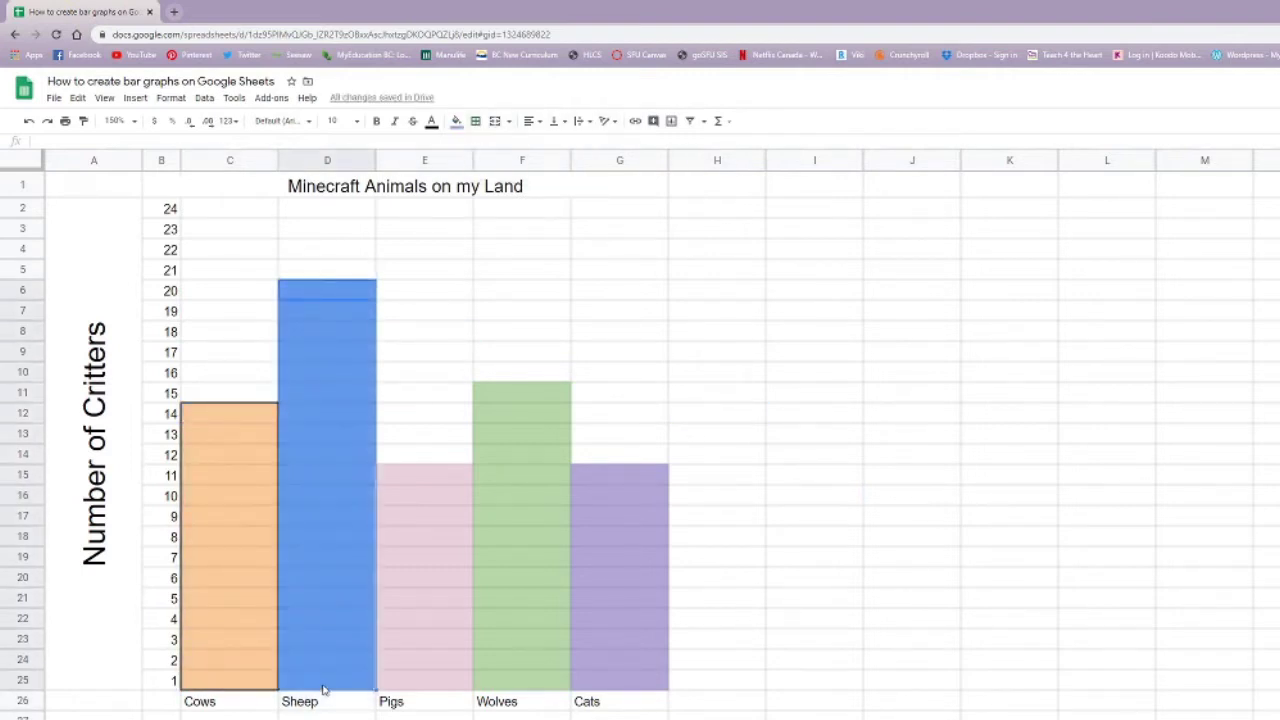
{"action": "left_click", "coordinate": [476, 121]}
{"action": "left_click", "coordinate": [549, 146]}
Add separate outer borders around the Pigs bar in E15:E25, the Wolves bar in F11:F25 and the Cats bar in G15:G25
{"action": "left_click_drag", "start_coordinate": [429, 478], "coordinate": [409, 680]}
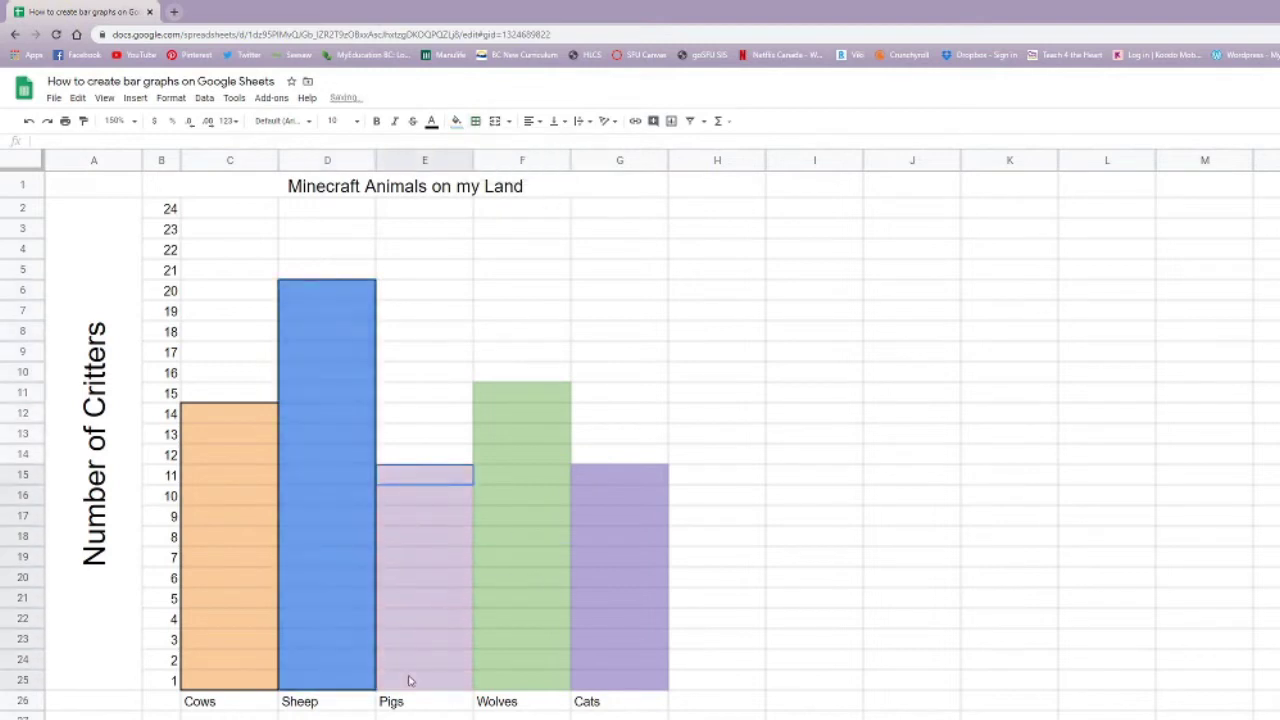
{"action": "left_click", "coordinate": [476, 121]}
{"action": "left_click", "coordinate": [549, 146]}
{"action": "left_click_drag", "start_coordinate": [522, 392], "coordinate": [520, 684]}
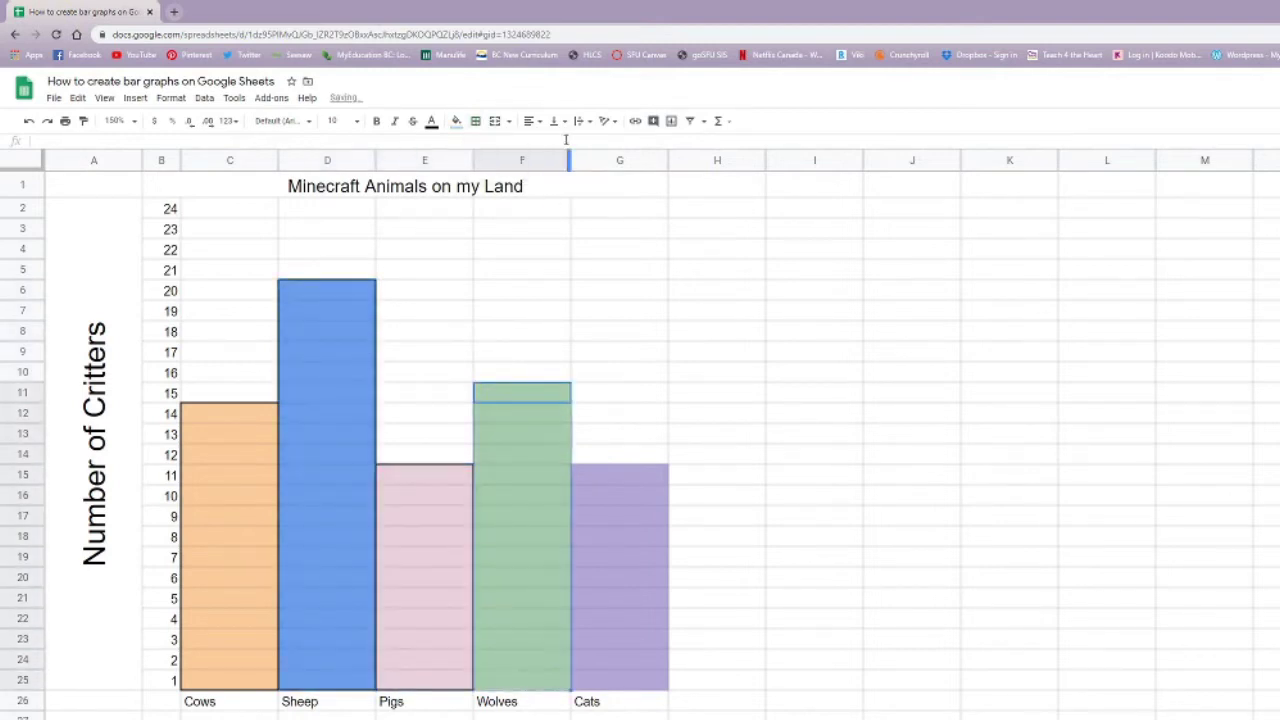
{"action": "left_click", "coordinate": [476, 121]}
{"action": "left_click", "coordinate": [549, 146]}
{"action": "left_click_drag", "start_coordinate": [620, 474], "coordinate": [620, 684]}
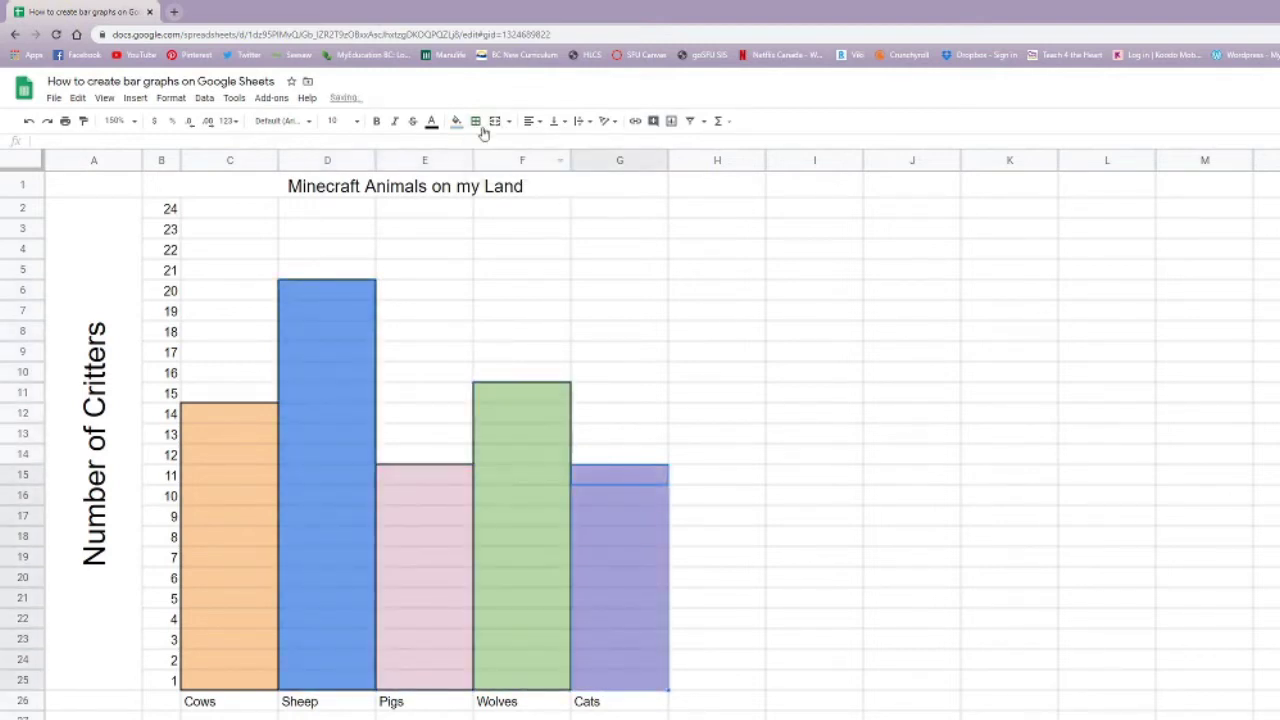
{"action": "left_click", "coordinate": [476, 121]}
{"action": "left_click", "coordinate": [549, 146]}
{"action": "left_click", "coordinate": [912, 638]}
Increase the font size of the animal labels in C26:G26 to match the graph title
{"action": "left_click_drag", "start_coordinate": [200, 701], "coordinate": [620, 701]}
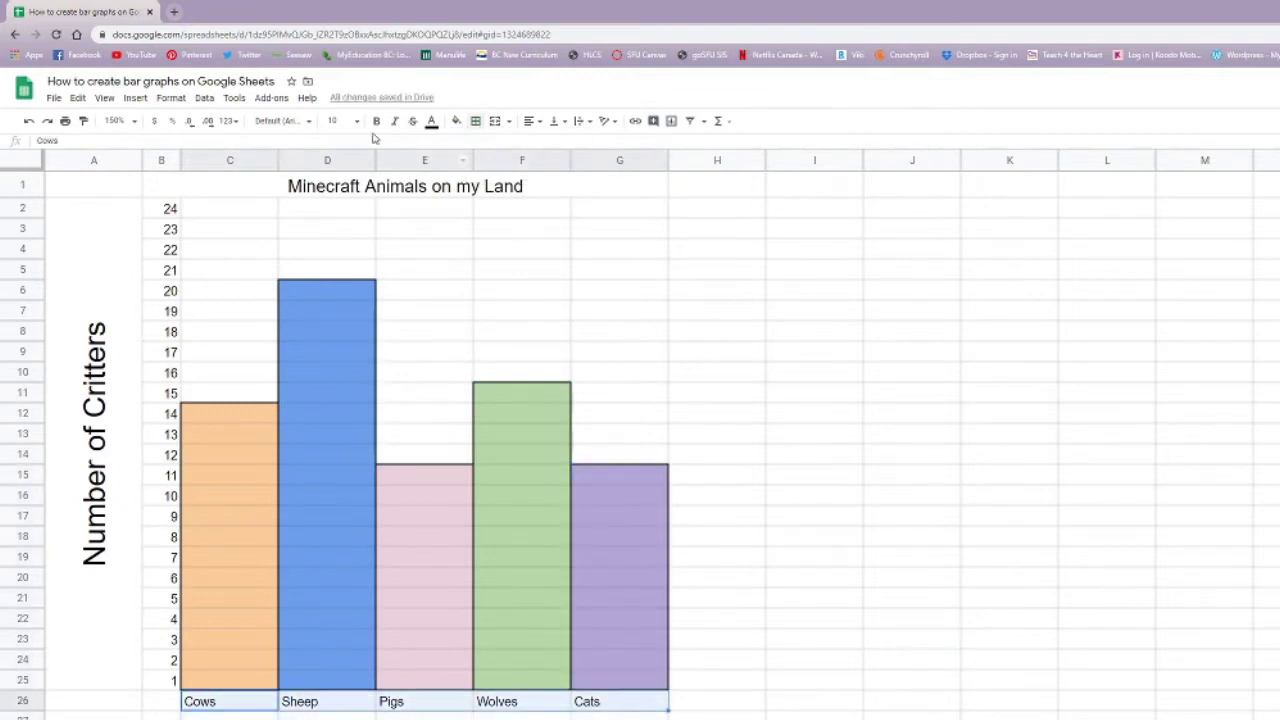
{"action": "left_click", "coordinate": [336, 121]}
{"action": "left_click", "coordinate": [337, 285]}
{"action": "left_click", "coordinate": [814, 637]}
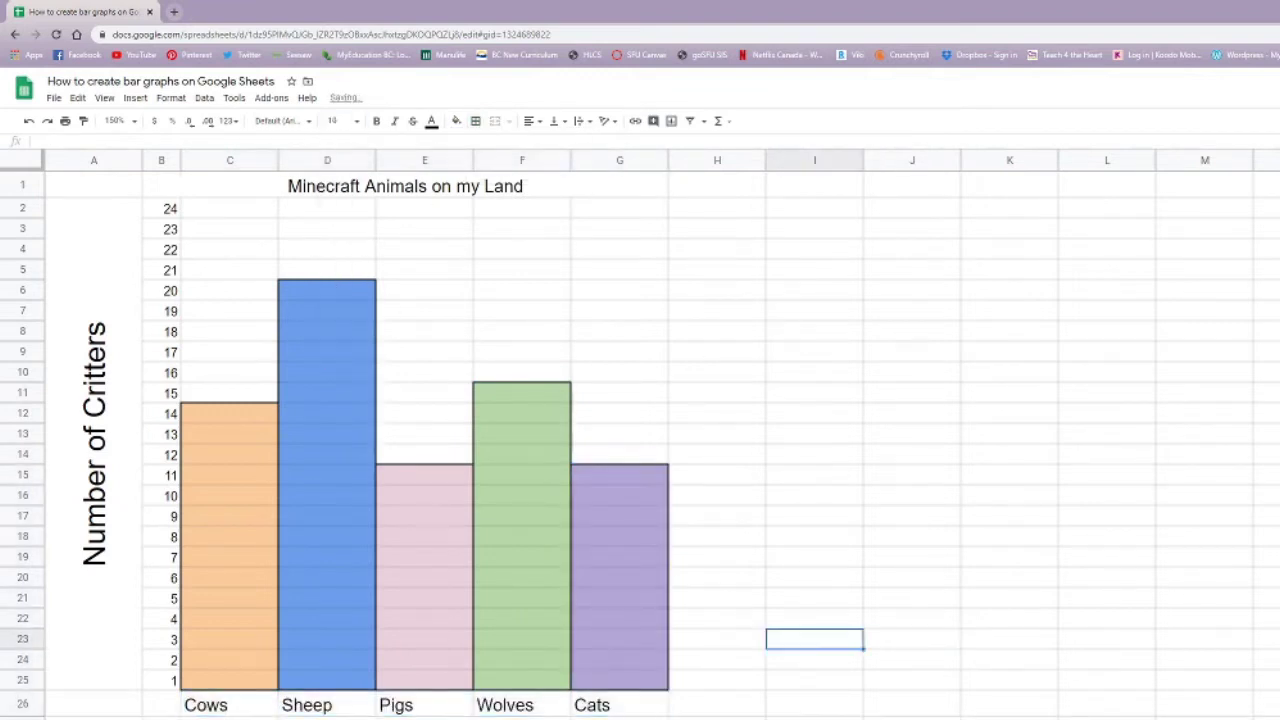
Fill the graph title, cell A1, the "Number of Critters" label and cells A26:G26 with light gray
{"action": "left_click", "coordinate": [664, 212]}
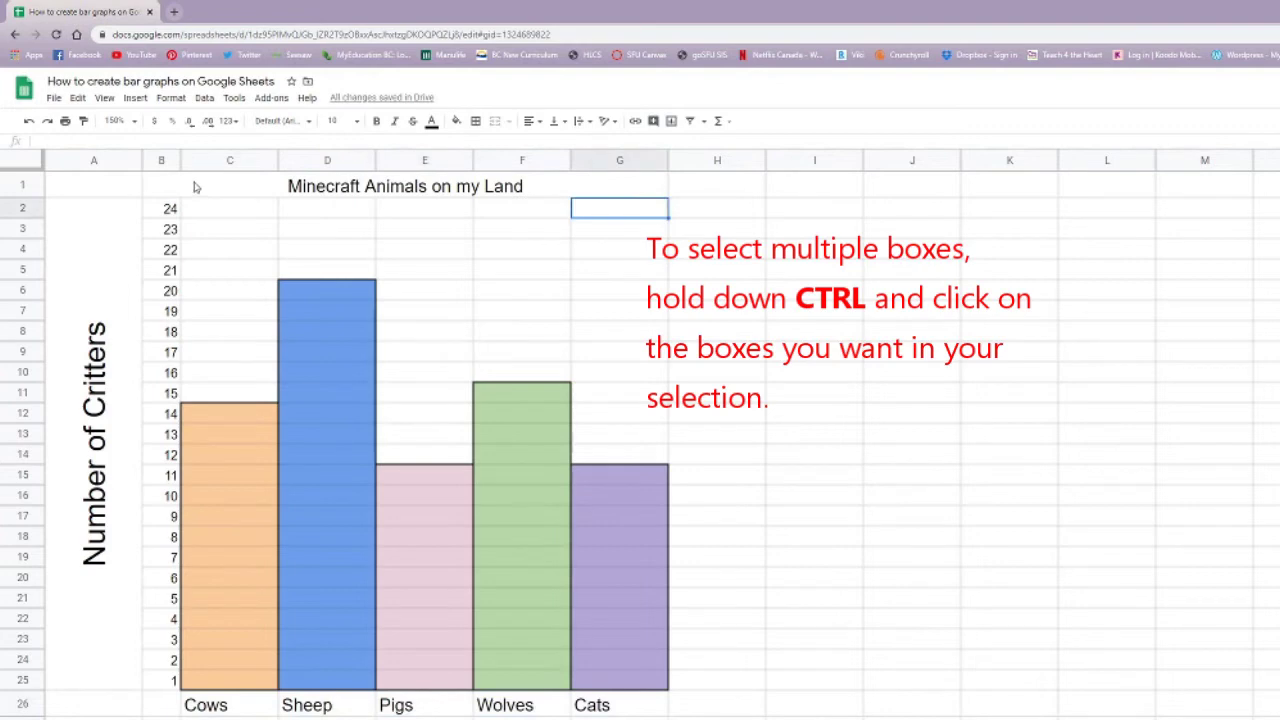
{"action": "left_click", "coordinate": [202, 188]}
{"action": "left_click_drag", "start_coordinate": [120, 229], "coordinate": [119, 192]}
{"action": "left_click_drag", "start_coordinate": [93, 704], "coordinate": [640, 705]}
{"action": "left_click", "coordinate": [456, 122]}
{"action": "left_click", "coordinate": [556, 164]}
{"action": "left_click", "coordinate": [874, 414]}
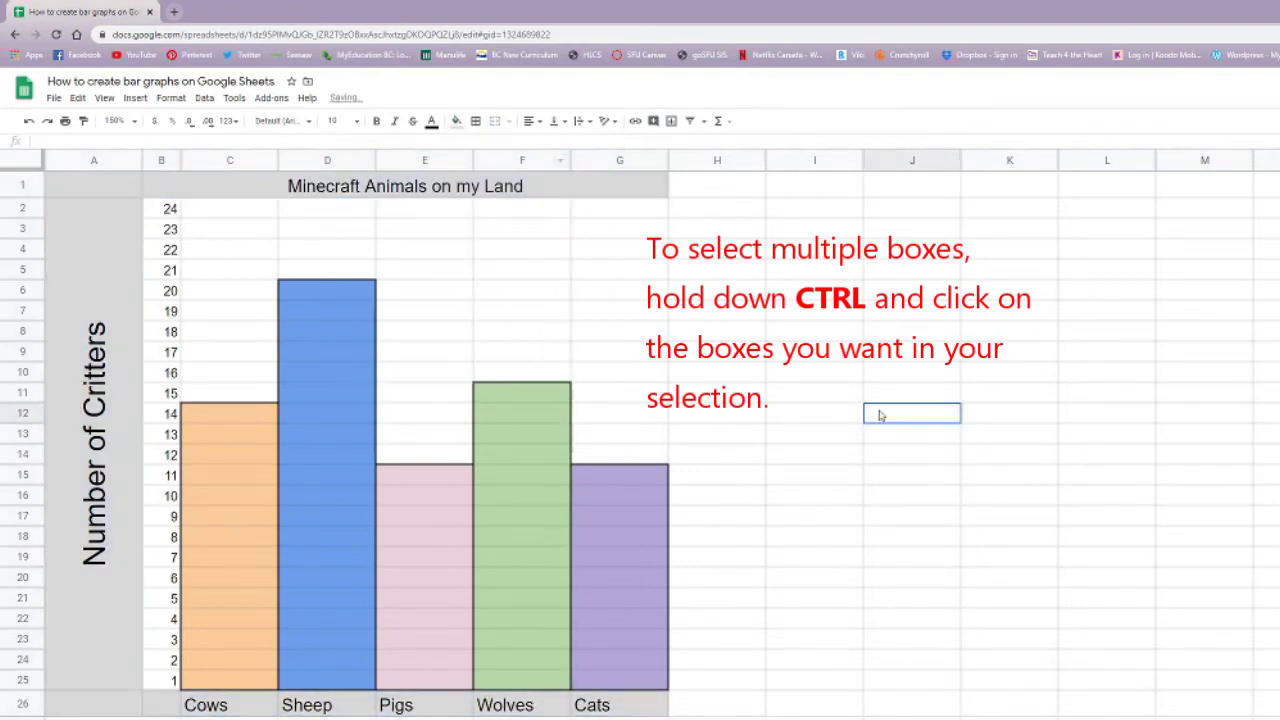
{"action": "left_click", "coordinate": [974, 666]}
Merge cells E12:F12 so the PS4 label spans two columns
{"action": "left_click", "coordinate": [591, 338]}
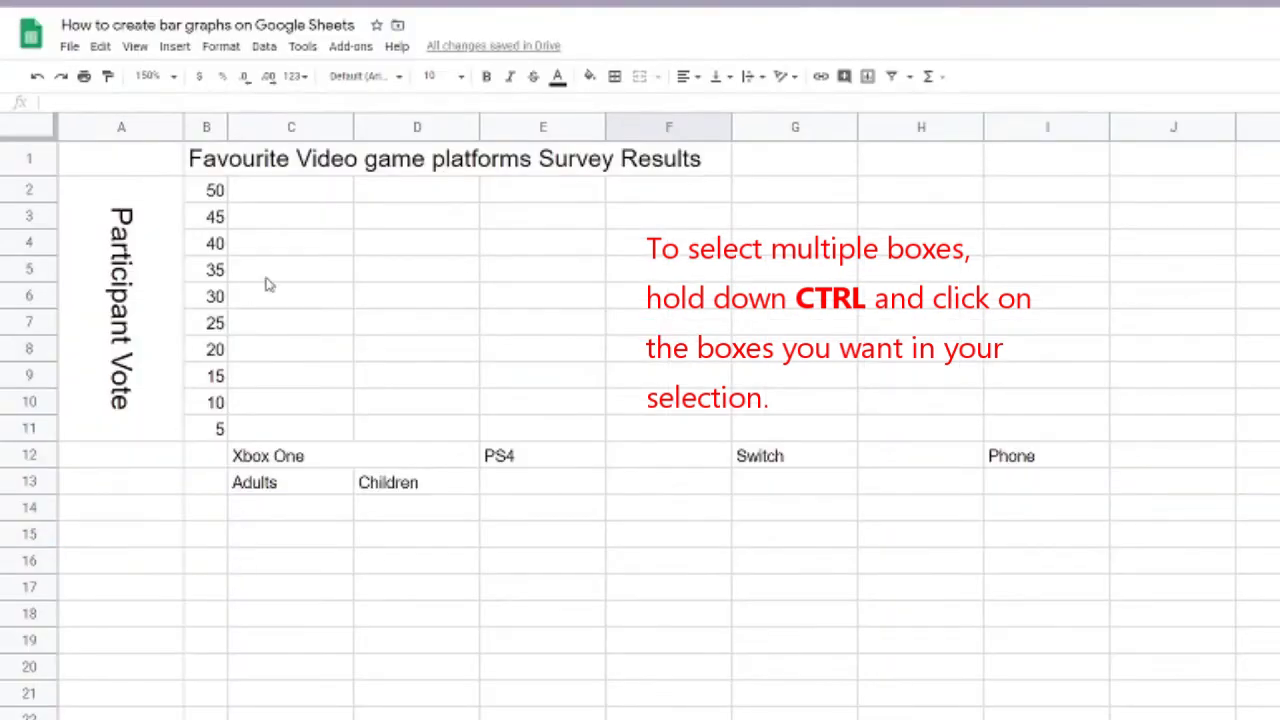
{"action": "left_click", "coordinate": [424, 321]}
{"action": "left_click", "coordinate": [557, 462]}
{"action": "left_click", "coordinate": [686, 460], "text": "shift"}
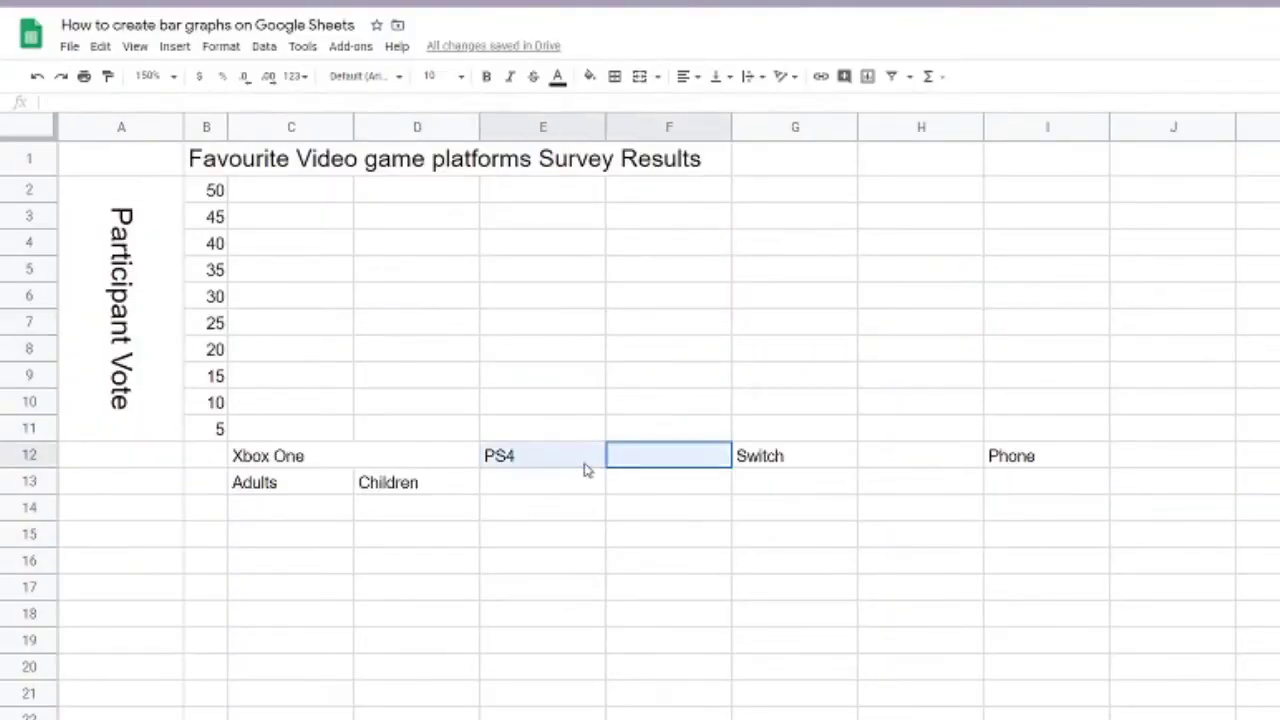
{"action": "key", "text": "alt+o"}
{"action": "key", "text": "m"}
{"action": "key", "text": "a"}
Enter "Adults" in E13 and "Children" in F13 below the PS4 label
{"action": "left_click", "coordinate": [523, 494]}
{"action": "type", "text": "Adults"}
{"action": "key", "text": "Tab"}
{"action": "type", "text": "Children"}
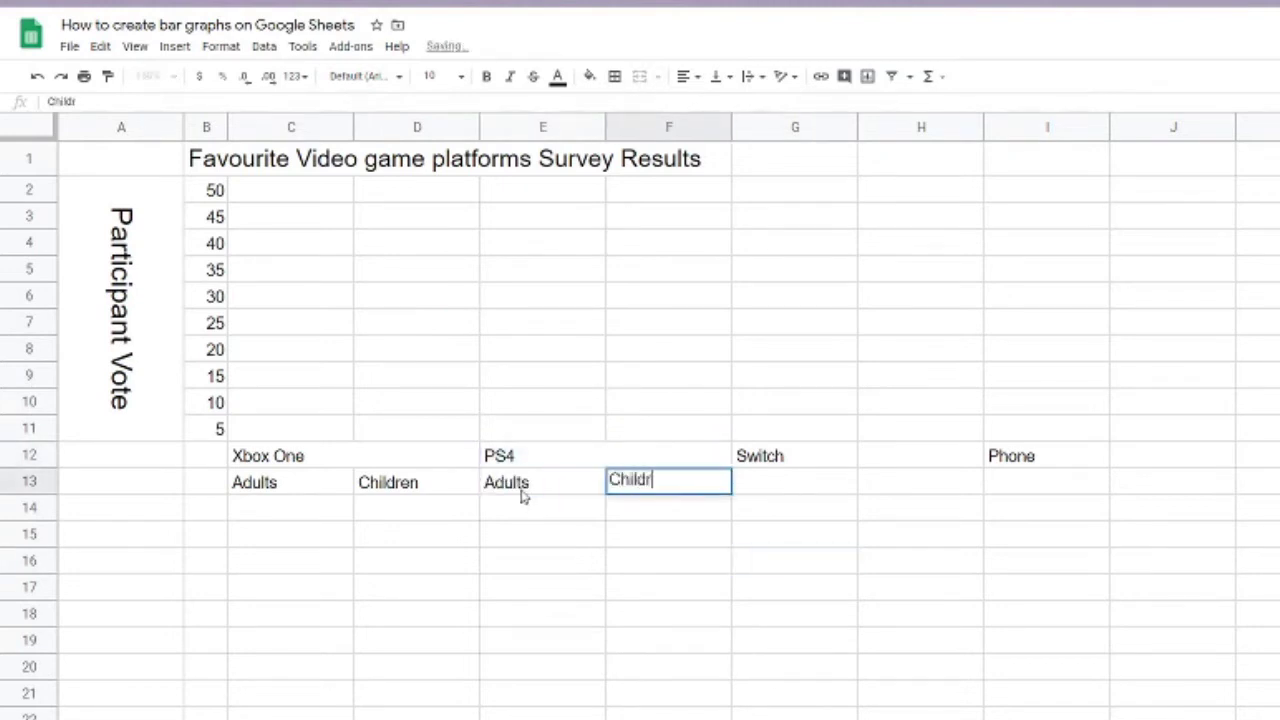
{"action": "key", "text": "Return"}
Merge cells G12:H12 for the Switch label and I12:J12 for the Phone label
{"action": "left_click", "coordinate": [790, 456]}
{"action": "left_click", "coordinate": [900, 456], "text": "shift"}
{"action": "left_click", "coordinate": [639, 78]}
{"action": "left_click", "coordinate": [1170, 456]}
{"action": "left_click", "coordinate": [1068, 458], "text": "shift"}
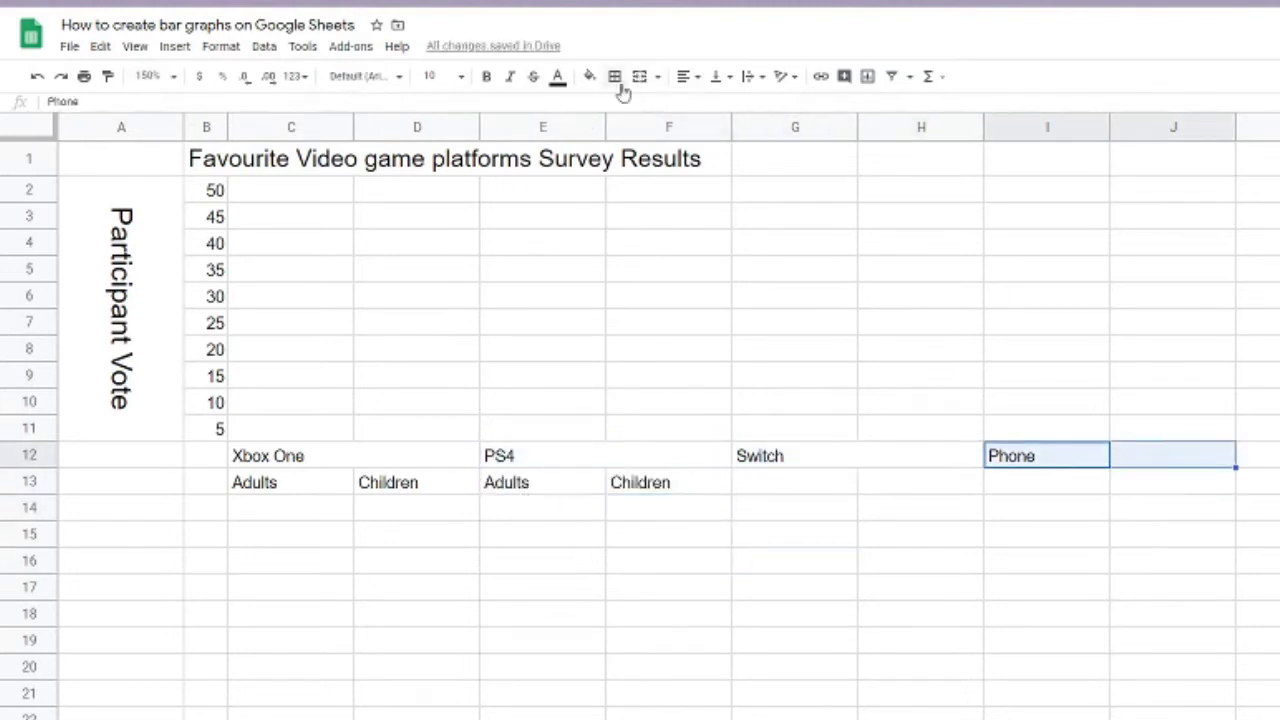
{"action": "left_click", "coordinate": [639, 78]}
Enter "Adults" and "Children" in G13:H13 below Switch and in I13:J13 below Phone
{"action": "left_click", "coordinate": [820, 484]}
{"action": "type", "text": "Adults"}
{"action": "key", "text": "Tab"}
{"action": "type", "text": "Children"}
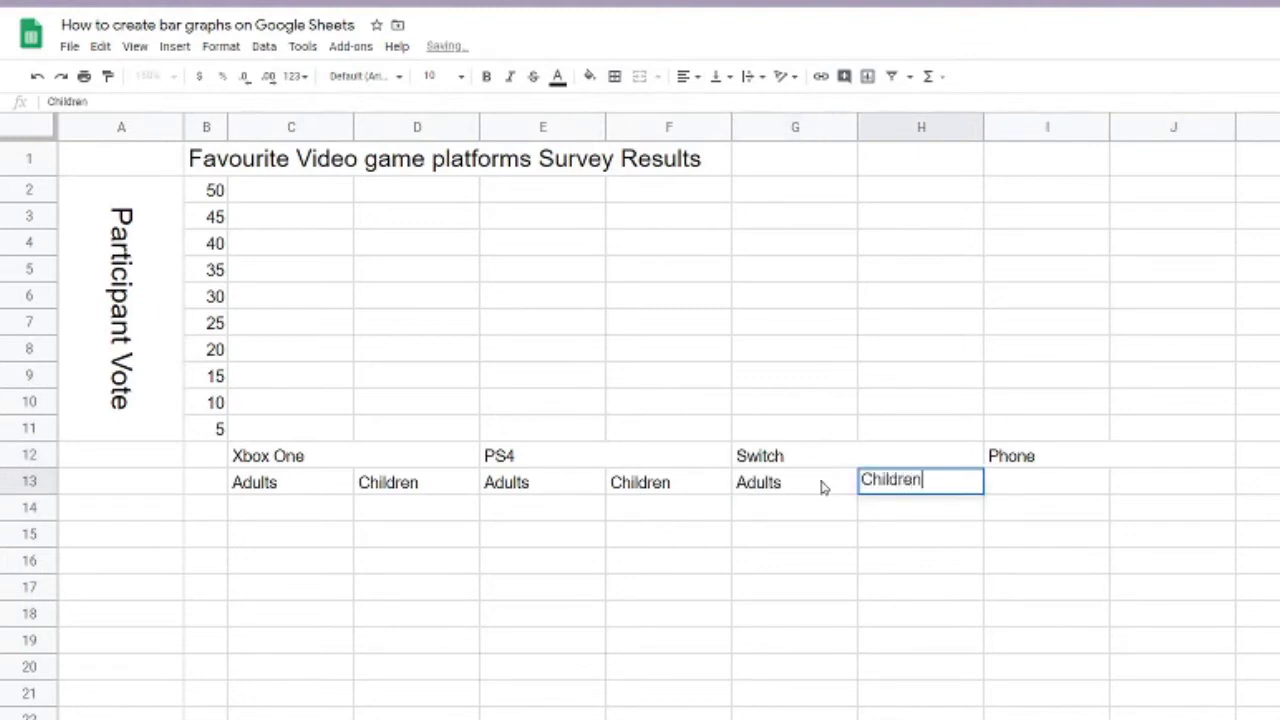
{"action": "key", "text": "Tab"}
{"action": "type", "text": "Adults"}
{"action": "key", "text": "Tab"}
{"action": "type", "text": "Children"}
{"action": "key", "text": "Return"}
Merge cells B1:J1 and center the "Favourite Video game platforms Survey Results" title
{"action": "left_click_drag", "start_coordinate": [1126, 166], "coordinate": [206, 160]}
{"action": "left_click", "coordinate": [639, 78]}
{"action": "left_click", "coordinate": [686, 76]}
{"action": "left_click", "coordinate": [709, 106]}
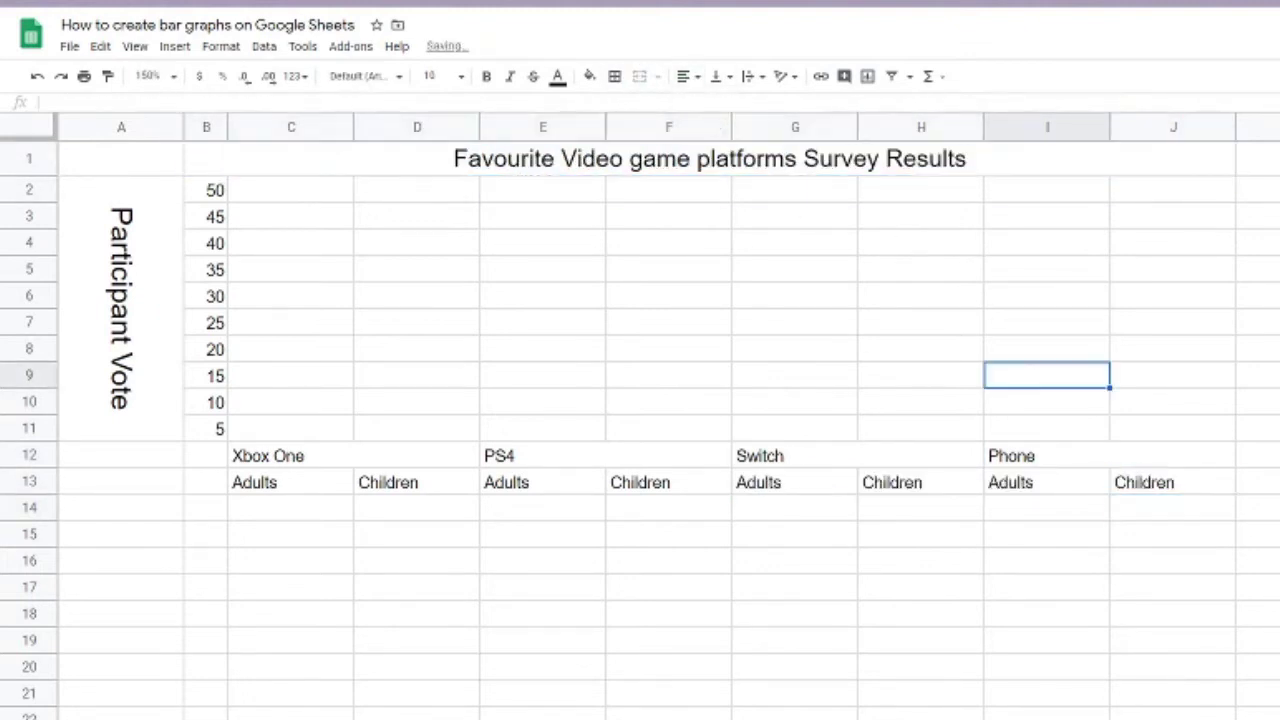
{"action": "left_click", "coordinate": [725, 693]}
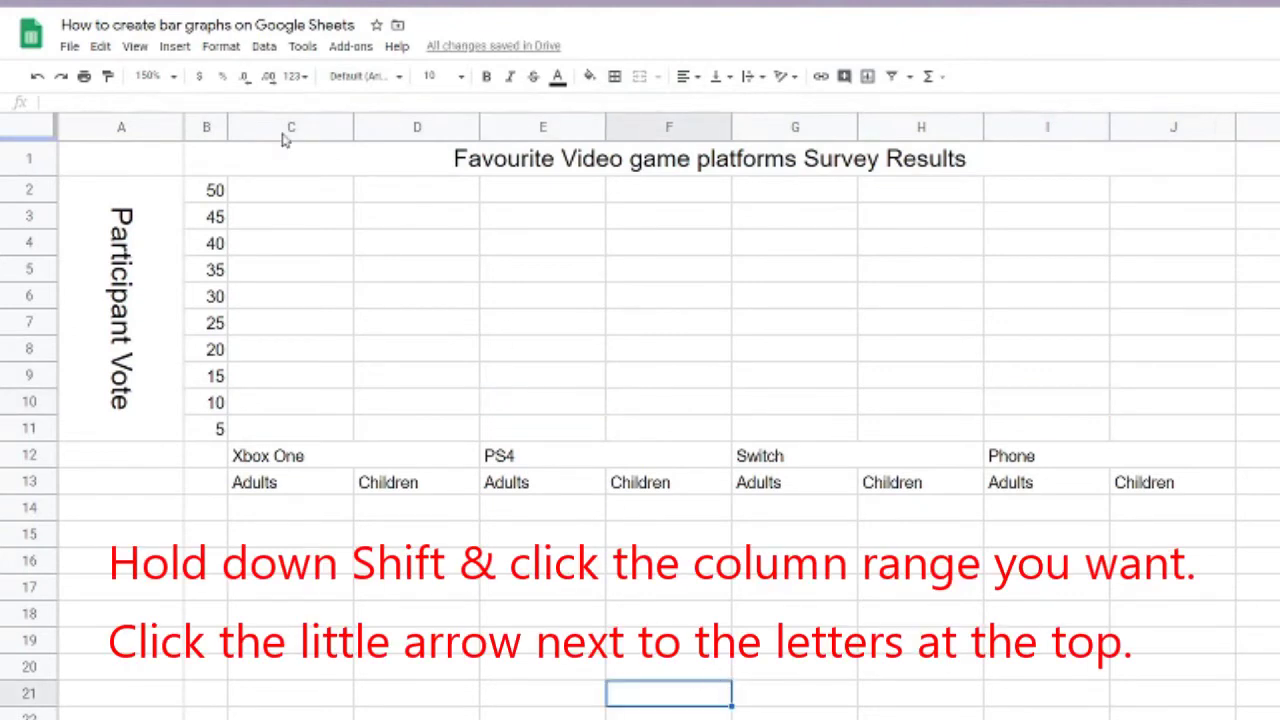
Resize columns C through J to a width of 50 pixels
{"action": "left_click", "coordinate": [284, 132]}
{"action": "left_click", "coordinate": [1170, 138], "text": "shift"}
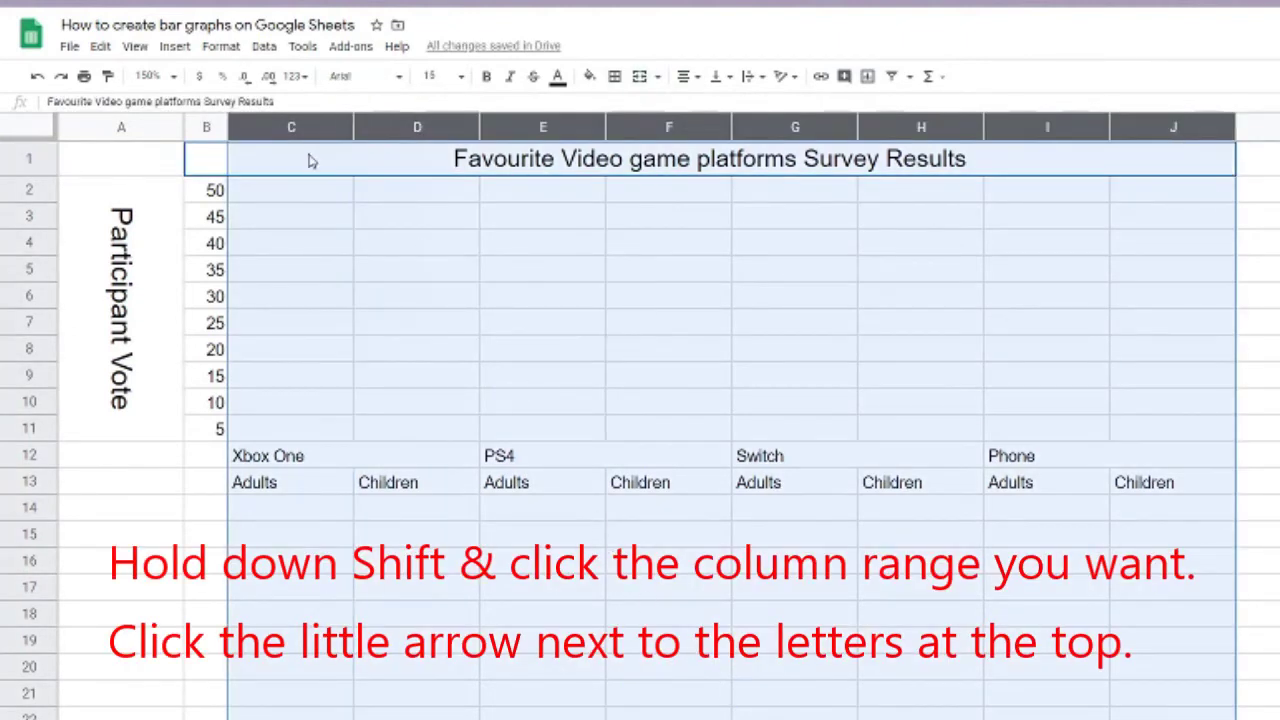
{"action": "left_click", "coordinate": [340, 127]}
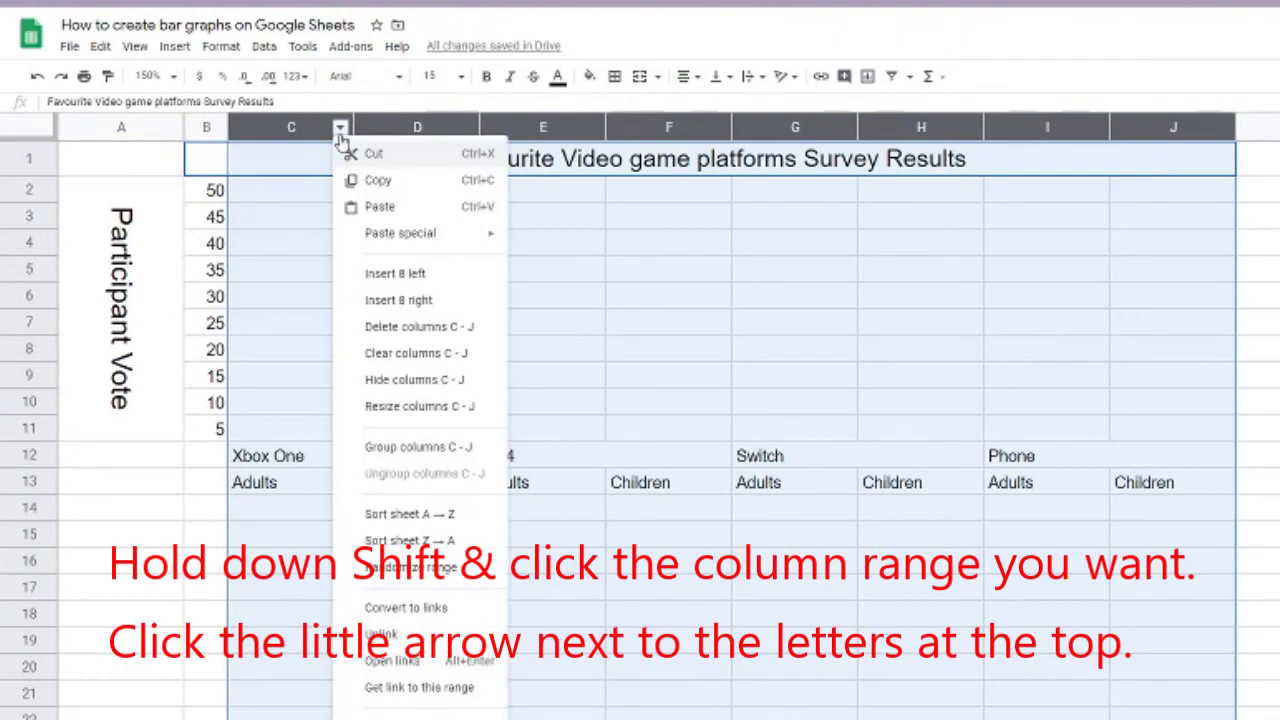
{"action": "left_click", "coordinate": [420, 406]}
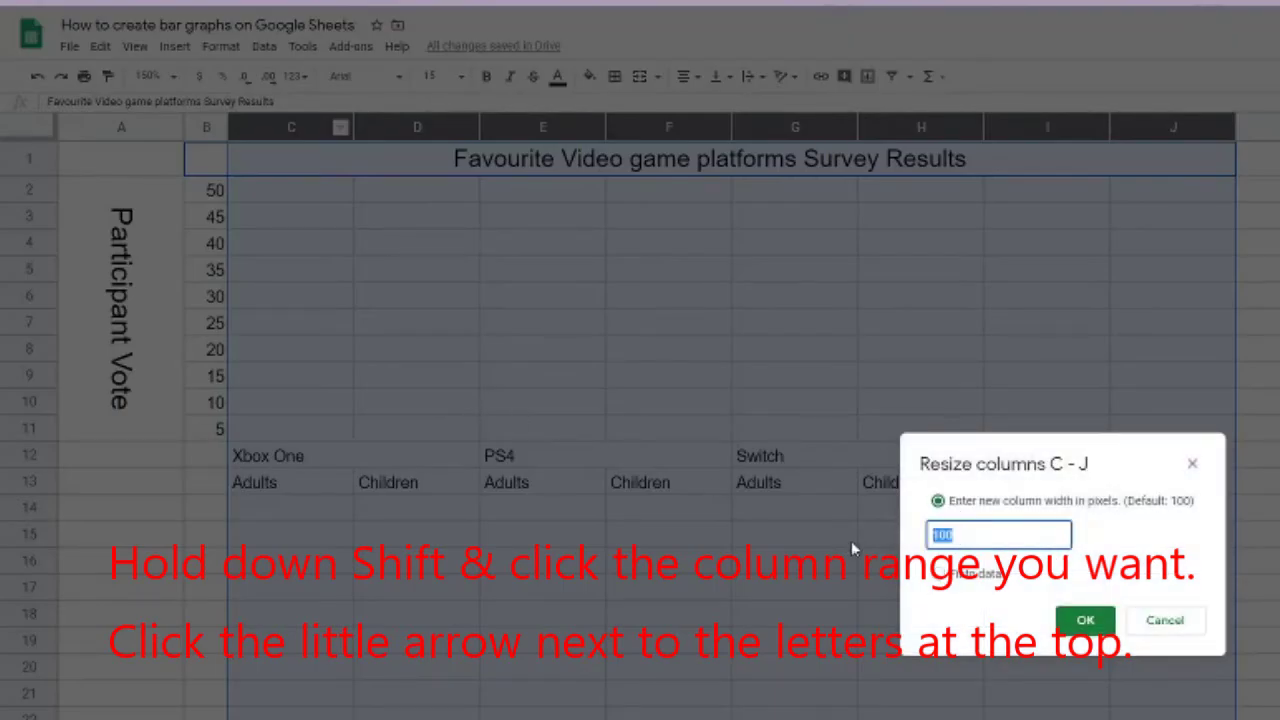
{"action": "type", "text": "50"}
{"action": "left_click", "coordinate": [1085, 620]}
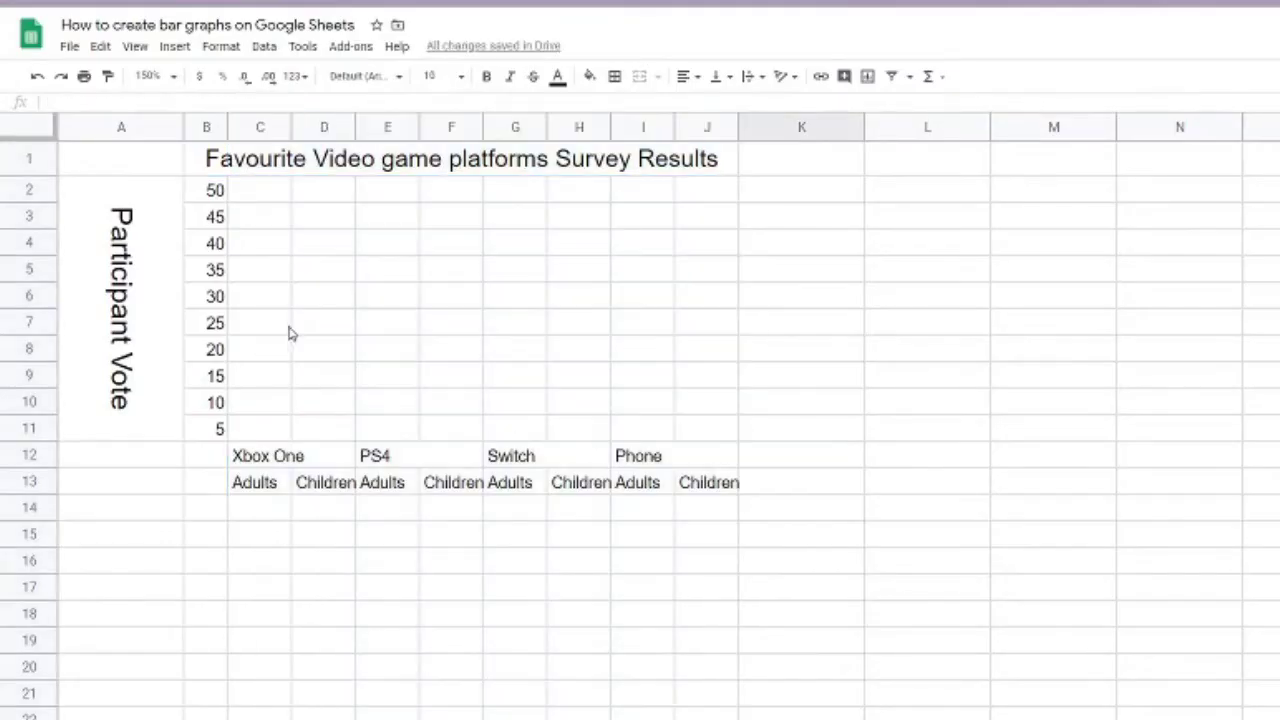
Color the Xbox One bars by filling C6:C11 with medium green and D8:D11 with light green
{"action": "left_click_drag", "start_coordinate": [260, 428], "coordinate": [260, 296]}
{"action": "left_click", "coordinate": [590, 76]}
{"action": "left_click", "coordinate": [669, 211]}
{"action": "left_click", "coordinate": [387, 402]}
{"action": "left_click_drag", "start_coordinate": [330, 345], "coordinate": [330, 428]}
{"action": "left_click", "coordinate": [590, 76]}
{"action": "left_click", "coordinate": [669, 193]}
{"action": "left_click", "coordinate": [505, 318]}
Color the PS4 bars by filling E4:E11 with blue and F8:F11 with light blue
{"action": "left_click_drag", "start_coordinate": [394, 251], "coordinate": [387, 428]}
{"action": "left_click", "coordinate": [590, 76]}
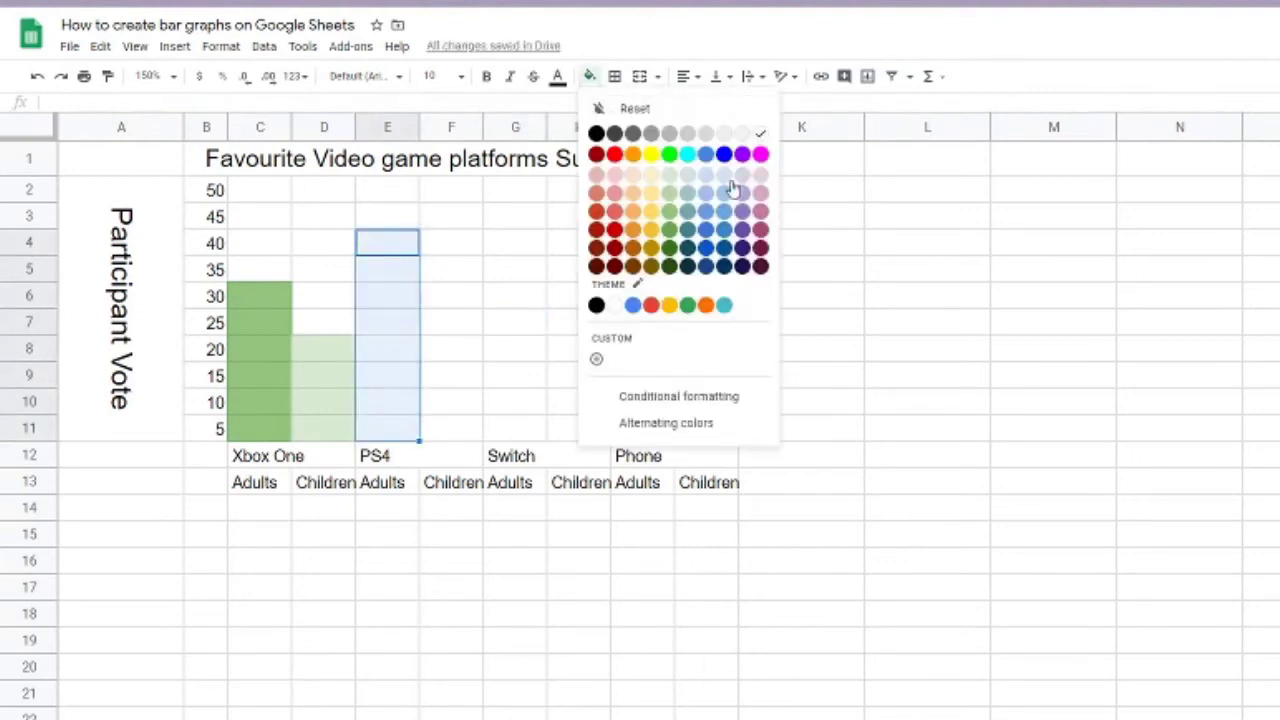
{"action": "left_click", "coordinate": [724, 229]}
{"action": "left_click", "coordinate": [465, 312]}
{"action": "left_click_drag", "start_coordinate": [451, 345], "coordinate": [451, 428]}
{"action": "left_click", "coordinate": [590, 76]}
{"action": "left_click", "coordinate": [737, 194]}
{"action": "left_click", "coordinate": [801, 455]}
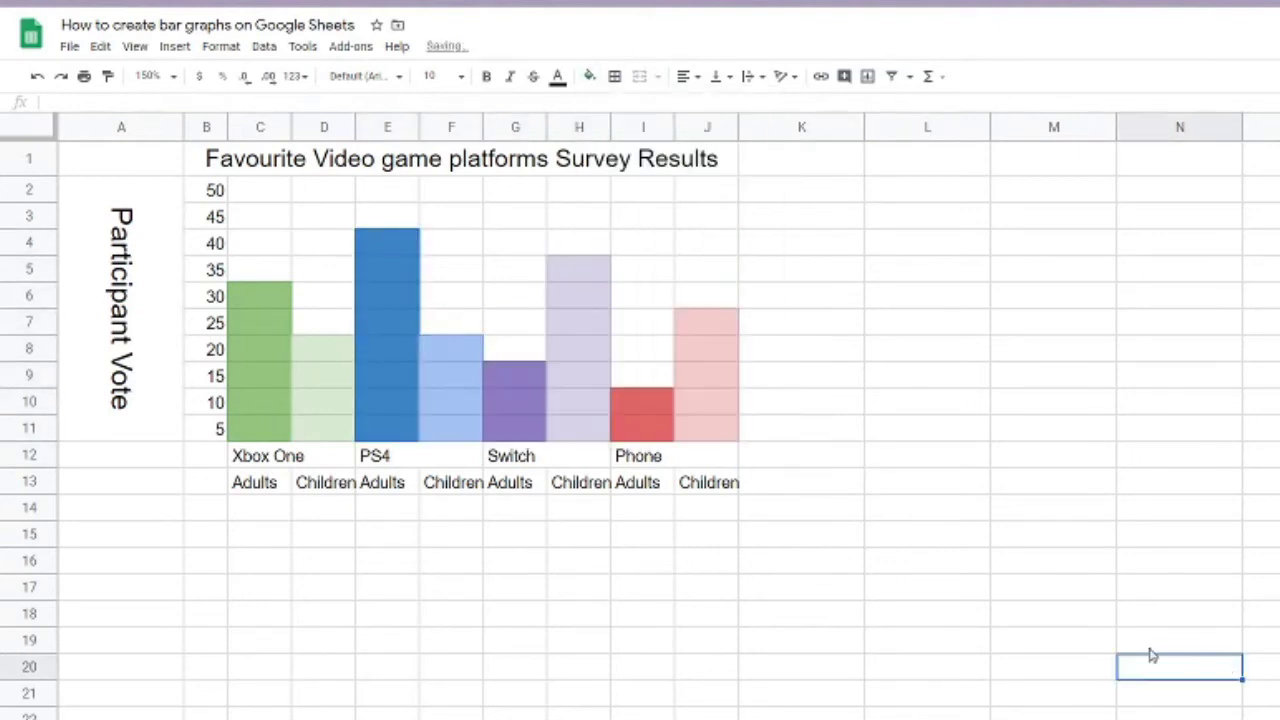
Insert one column before column E to separate the Xbox One and PS4 bars
{"action": "left_click", "coordinate": [495, 566]}
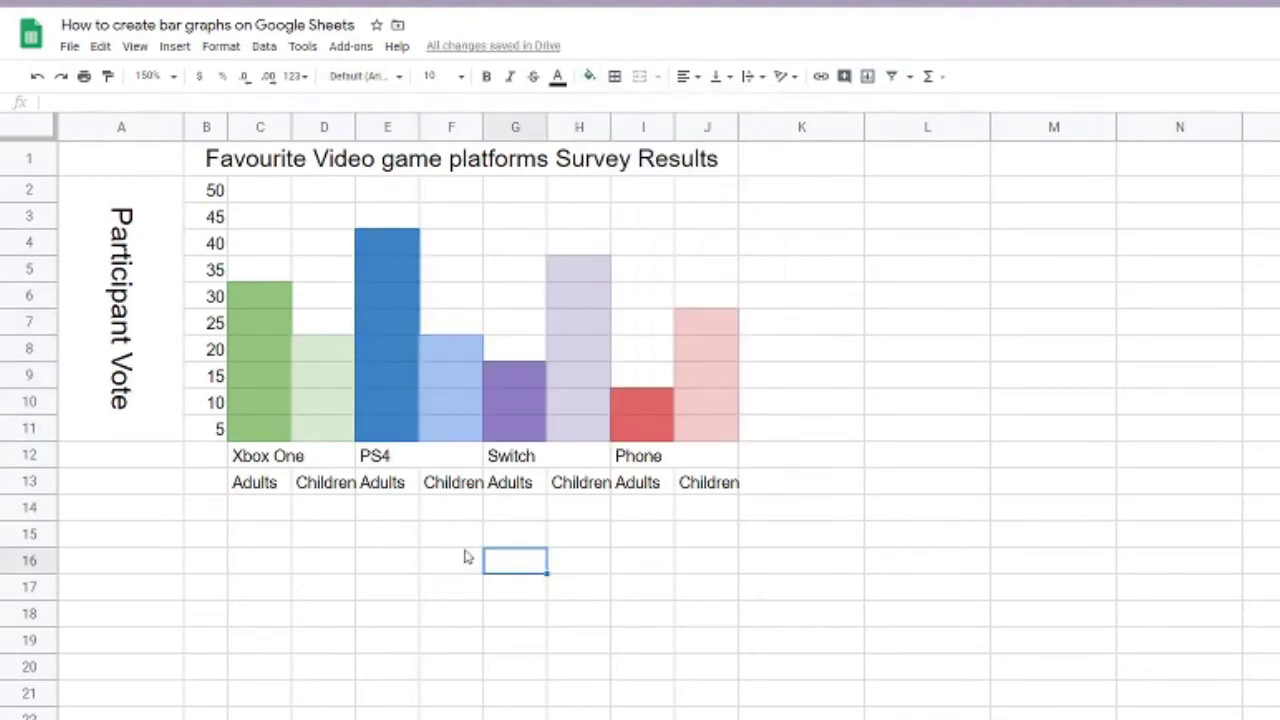
{"action": "left_click", "coordinate": [375, 128]}
{"action": "right_click", "coordinate": [371, 126]}
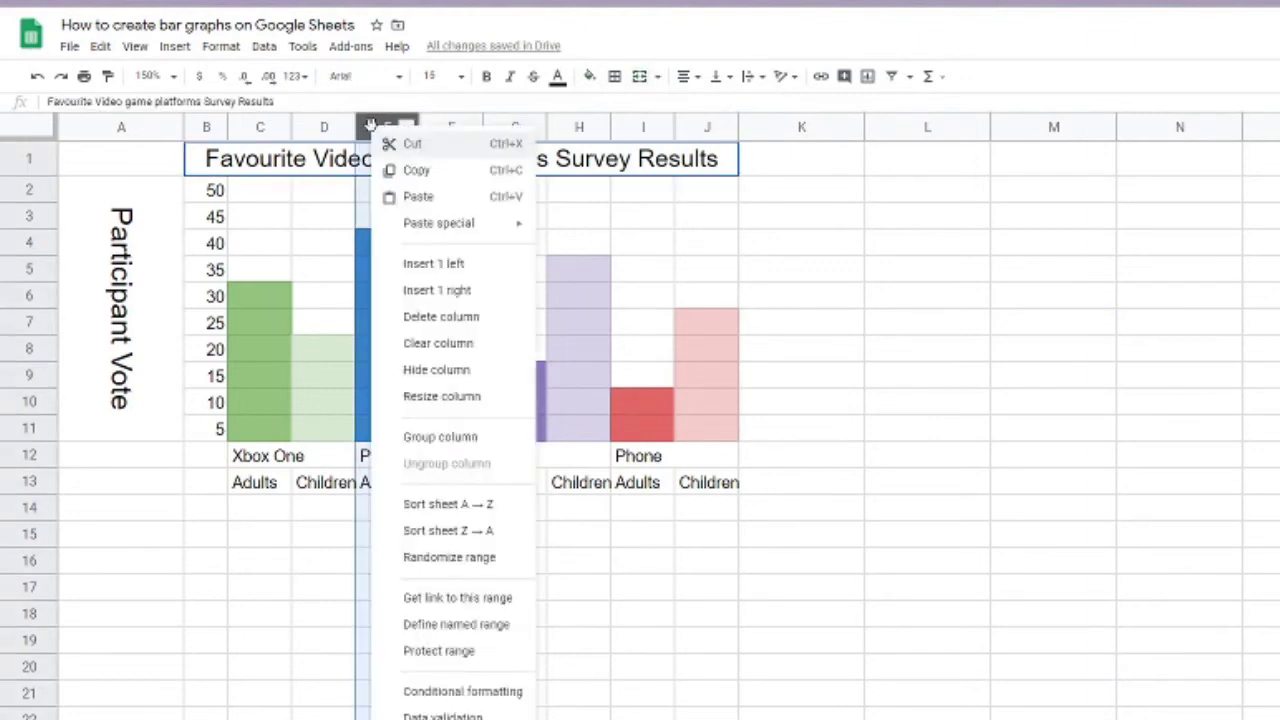
{"action": "left_click", "coordinate": [447, 270]}
{"action": "left_click", "coordinate": [664, 643]}
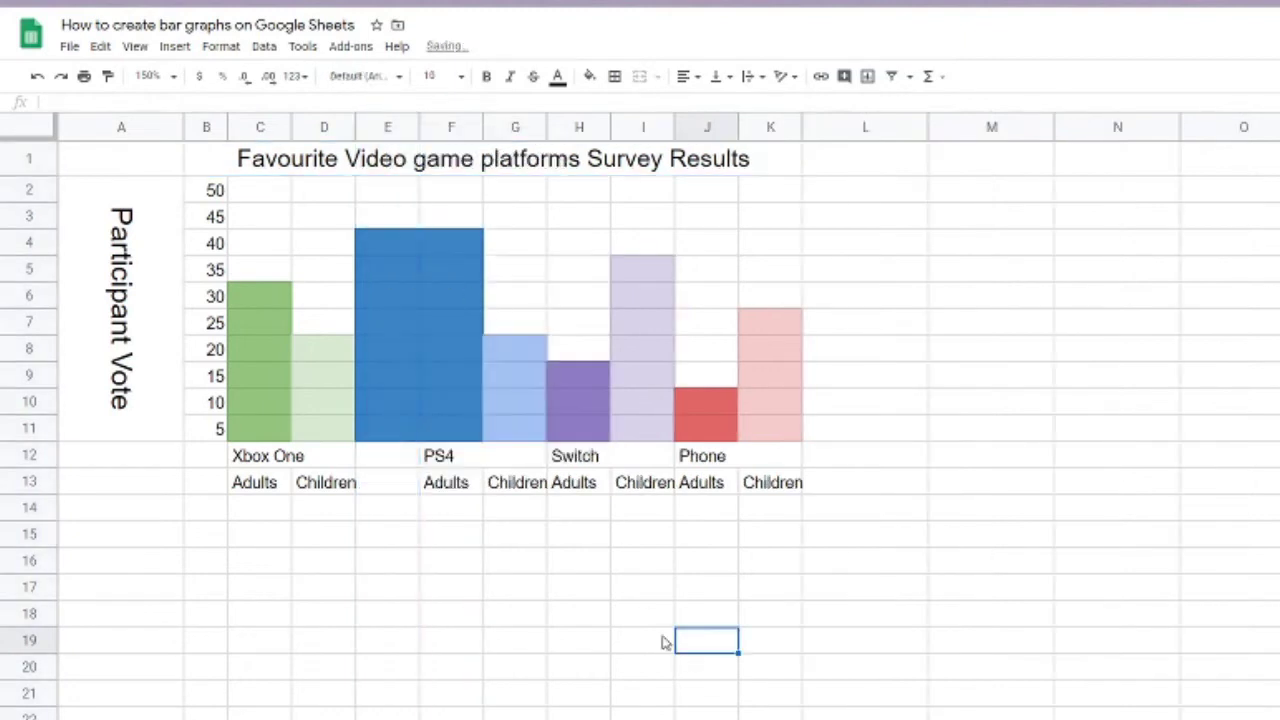
Reset the fill color of cells E3:E12 in the inserted spacer column
{"action": "left_click_drag", "start_coordinate": [394, 216], "coordinate": [409, 471]}
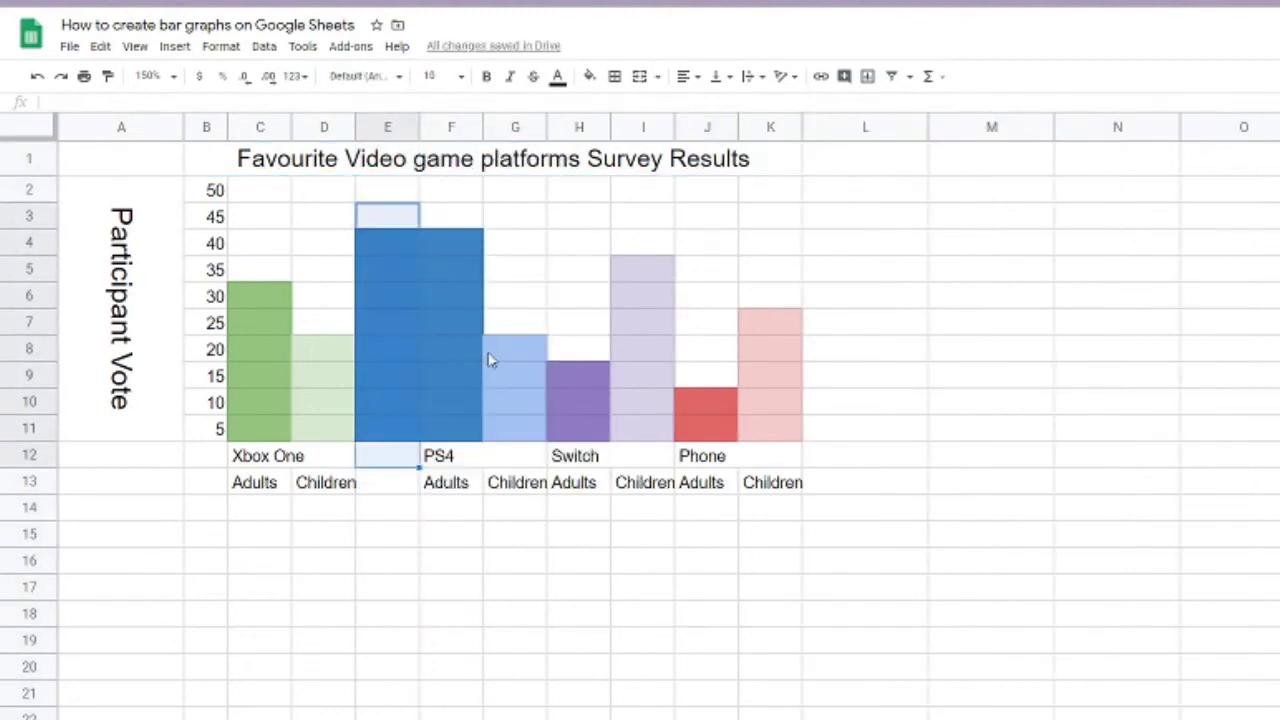
{"action": "left_click", "coordinate": [590, 77]}
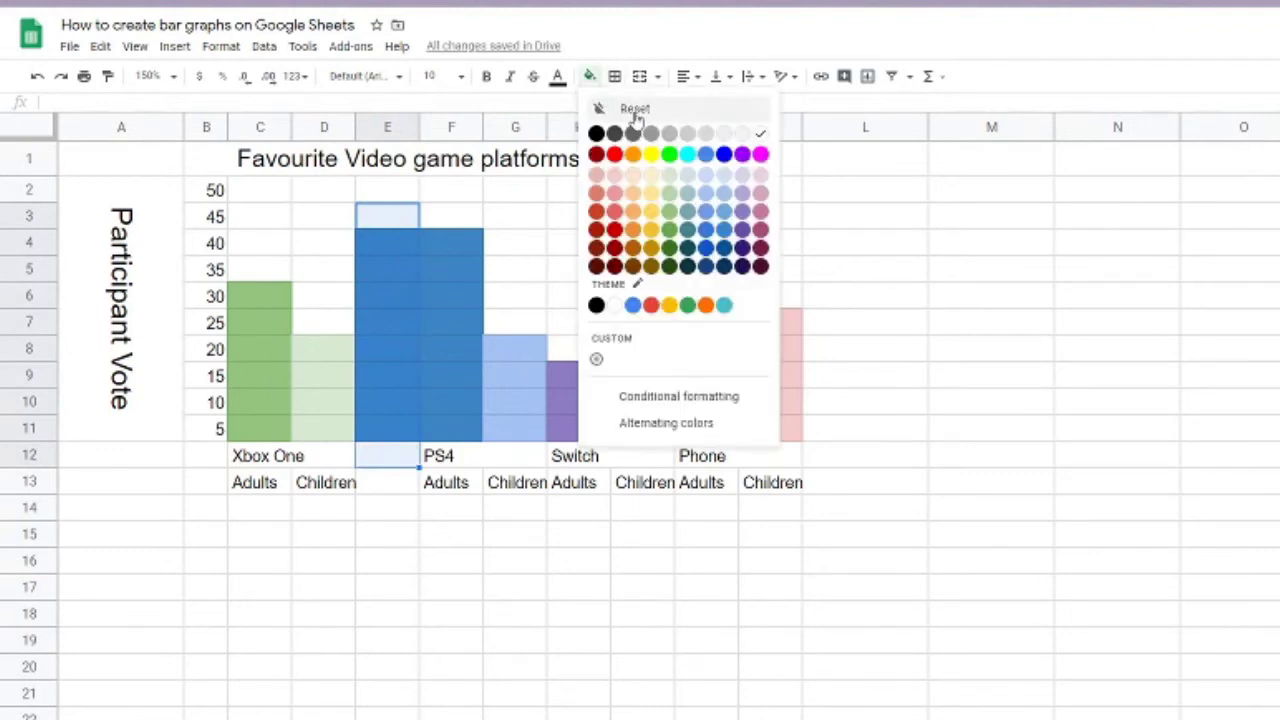
{"action": "left_click", "coordinate": [636, 110]}
{"action": "left_click", "coordinate": [900, 565]}
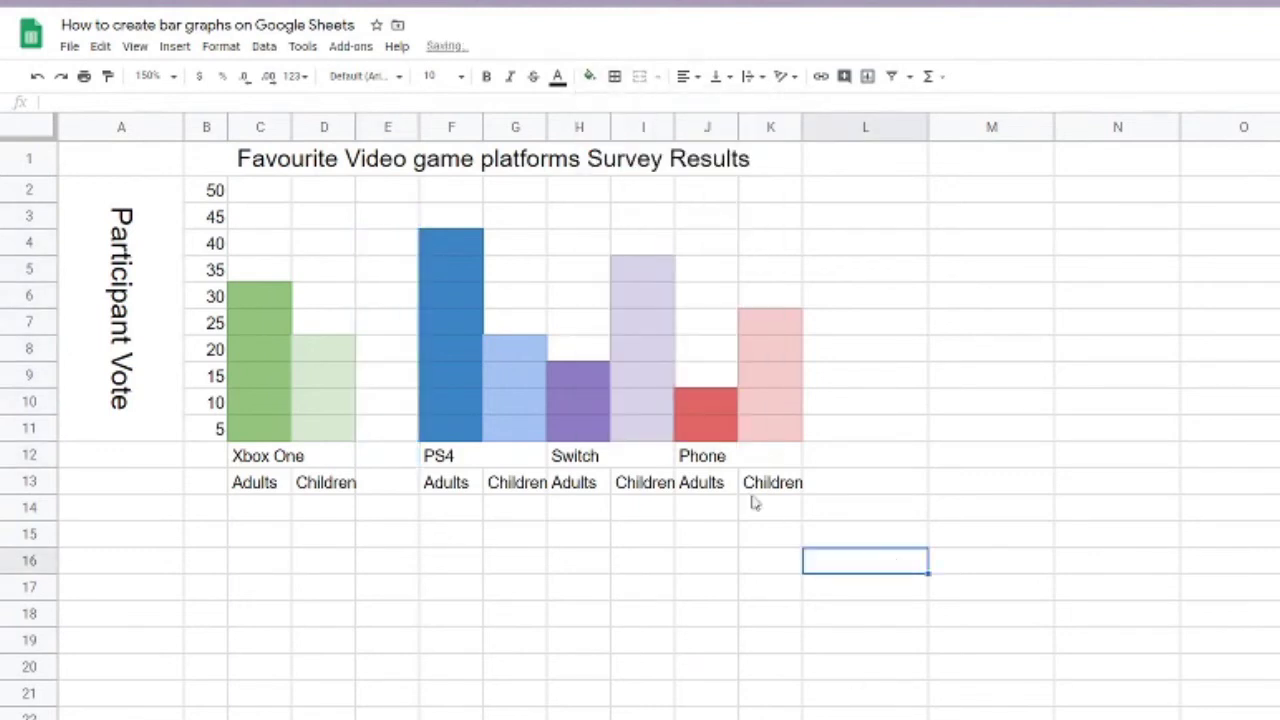
Insert one column before column H to separate the PS4 and Switch bars
{"action": "right_click", "coordinate": [578, 127]}
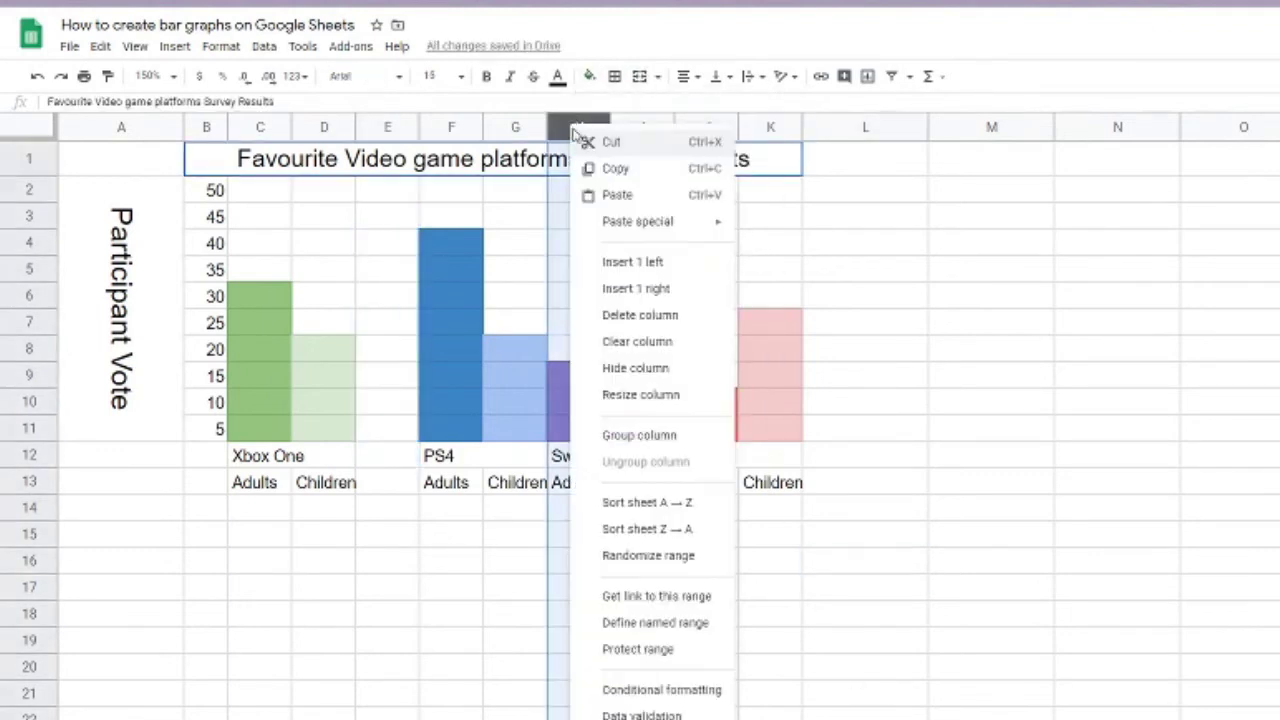
{"action": "left_click", "coordinate": [634, 262]}
{"action": "left_click", "coordinate": [1075, 497]}
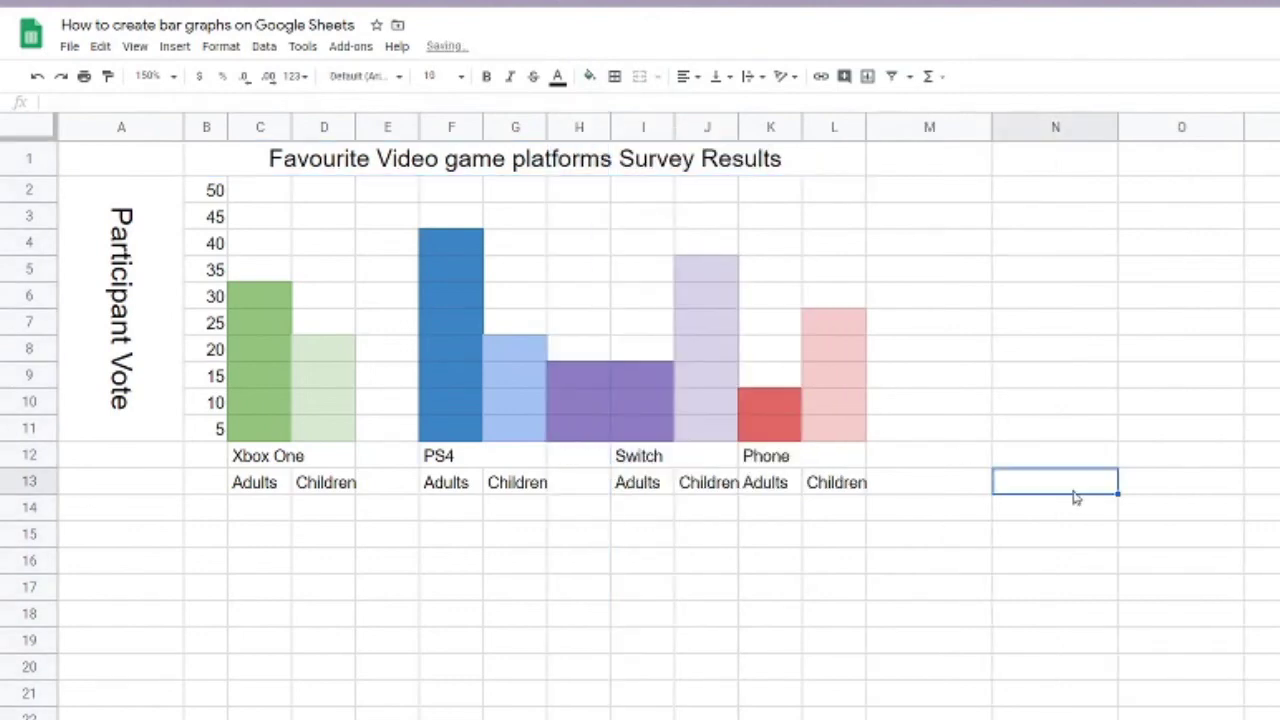
Reset the fill color of cells H8:H11 in the spacer column between the PS4 and Switch bars
{"action": "left_click", "coordinate": [600, 355]}
{"action": "left_click", "coordinate": [590, 76]}
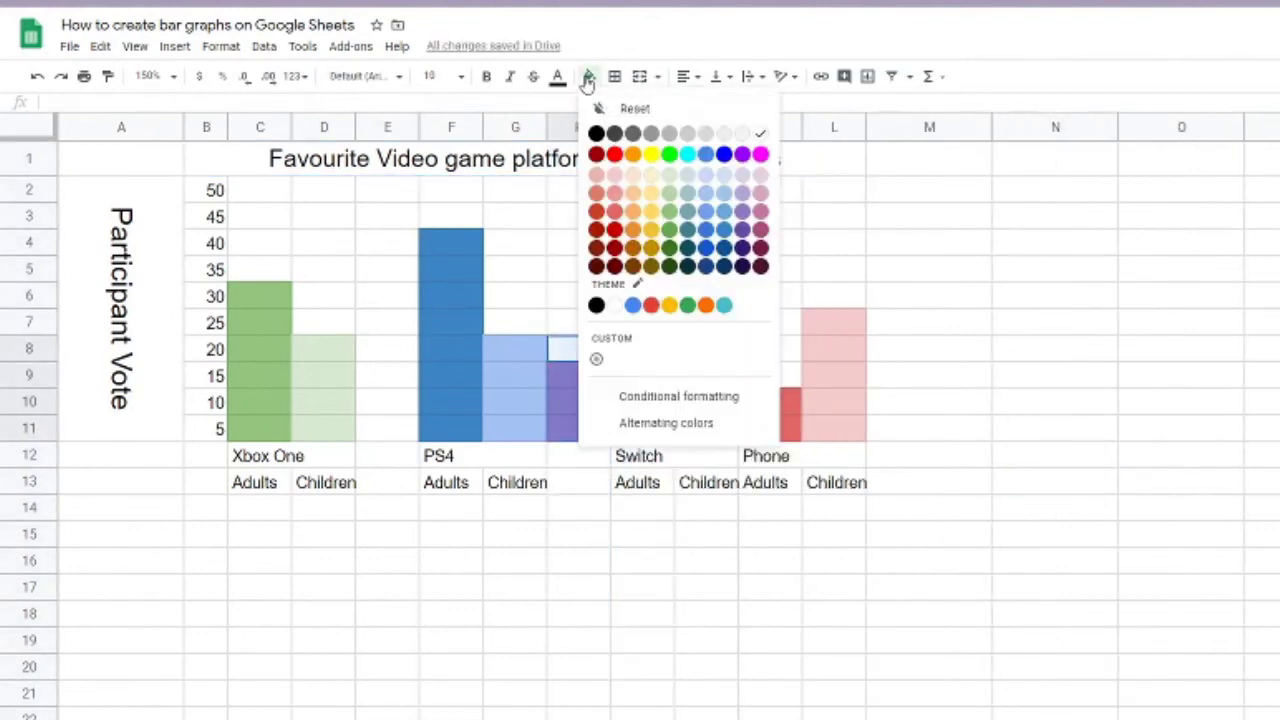
{"action": "left_click", "coordinate": [635, 108]}
{"action": "left_click", "coordinate": [1090, 568]}
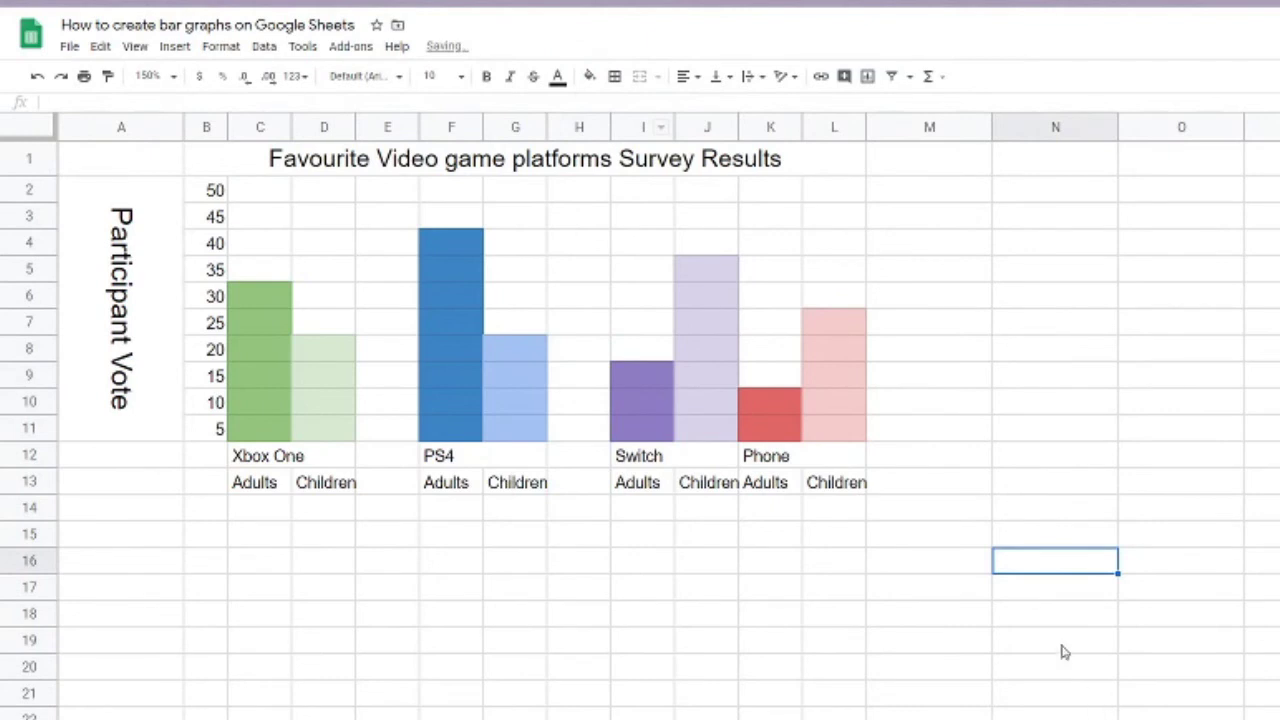
Insert one column after column J to separate the Switch and Phone bars
{"action": "left_click", "coordinate": [755, 128]}
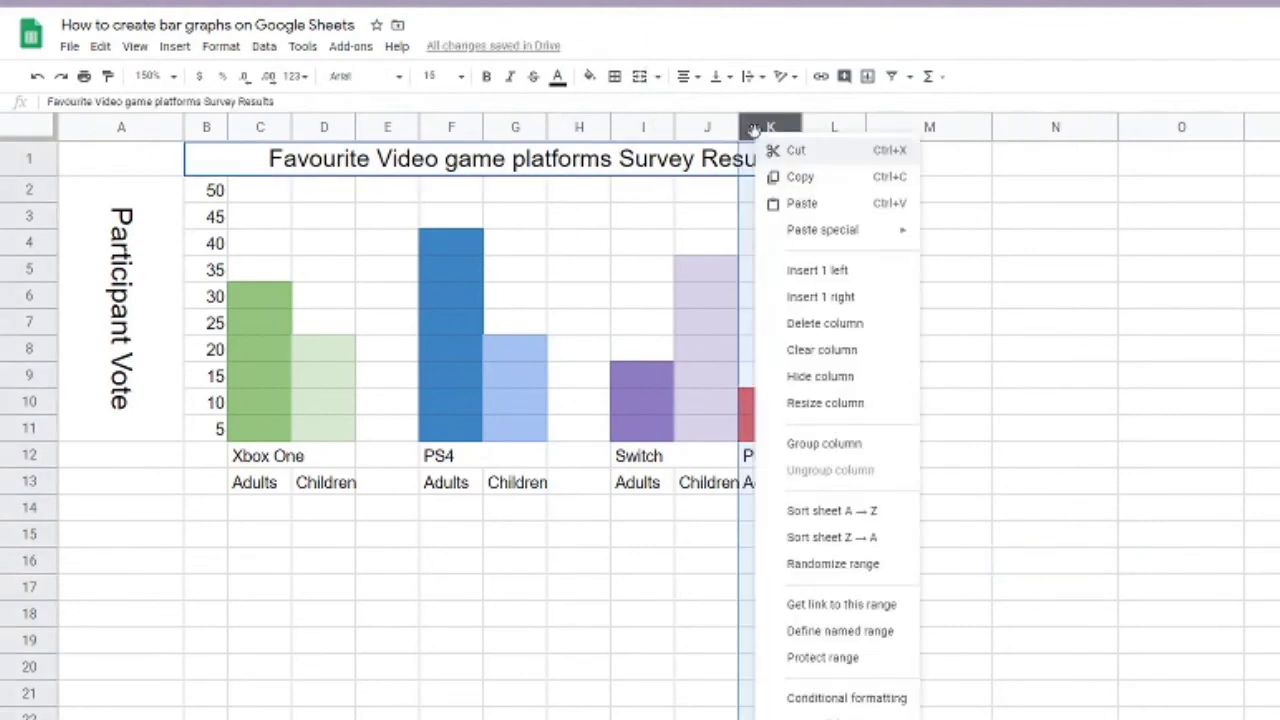
{"action": "left_click", "coordinate": [690, 126]}
{"action": "right_click", "coordinate": [700, 126]}
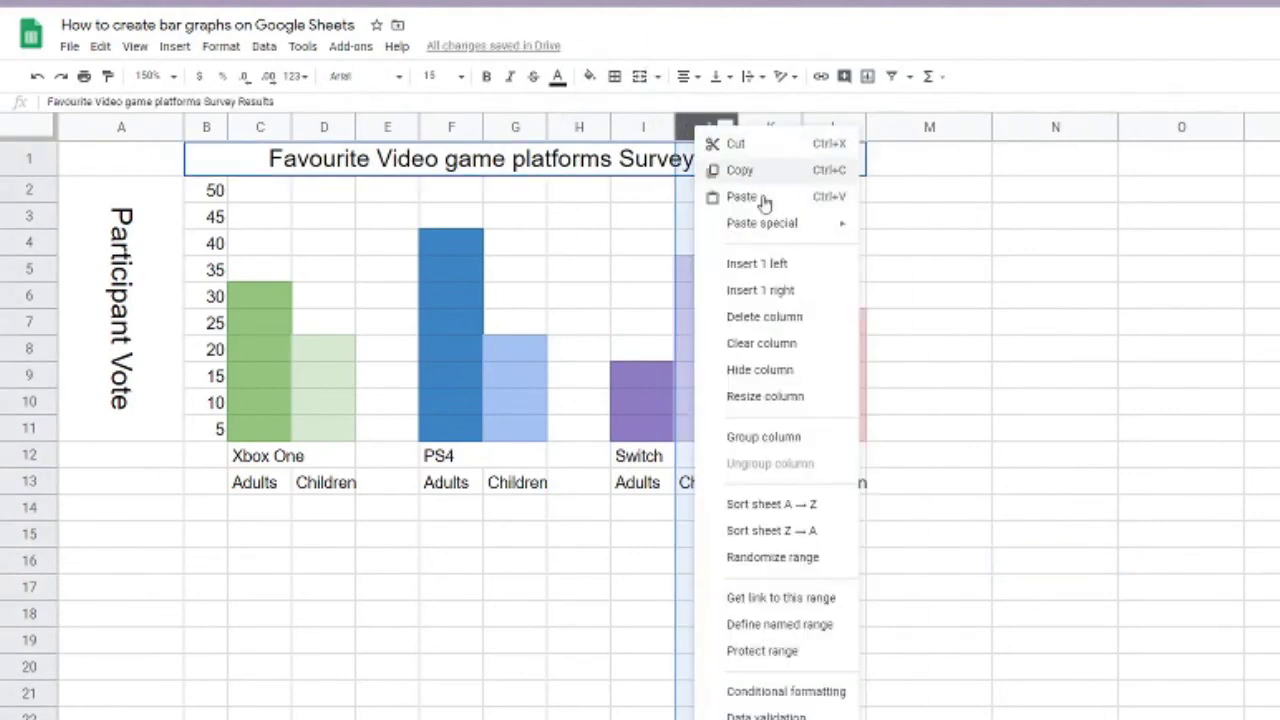
{"action": "left_click", "coordinate": [740, 257]}
{"action": "left_click", "coordinate": [1150, 462]}
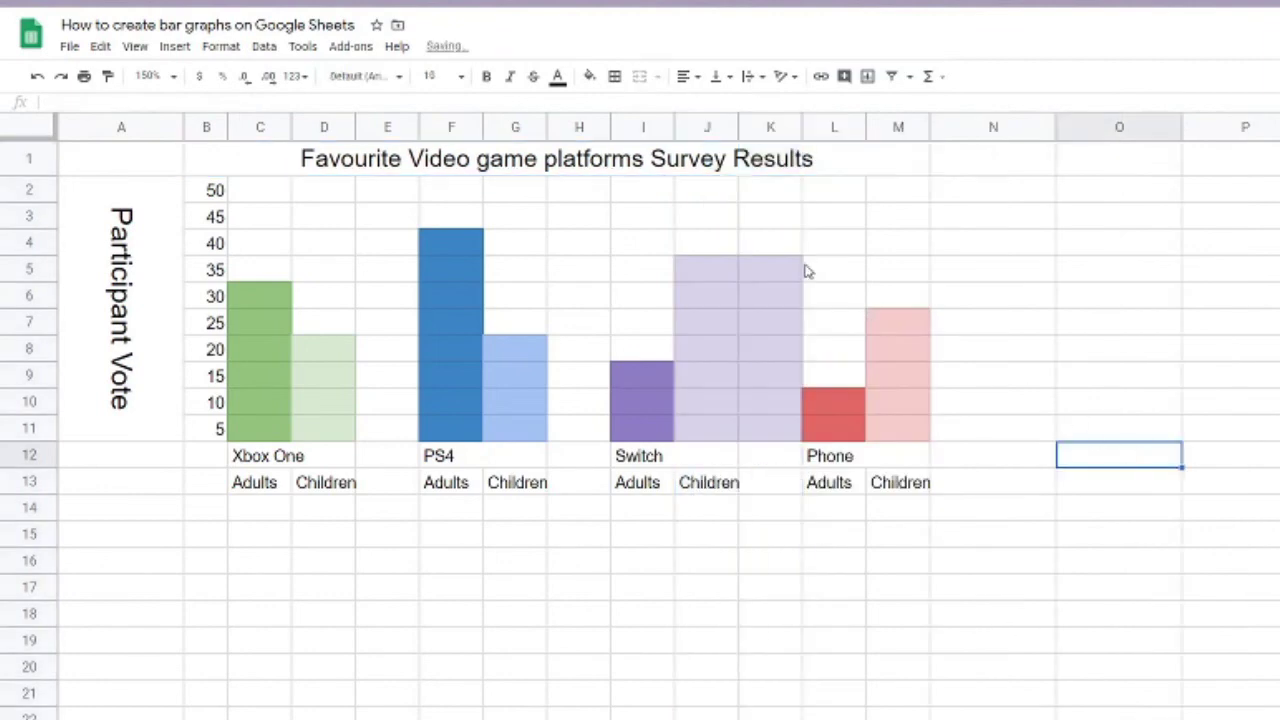
Reset the fill color of cells K5:K11 in the spacer column between the Switch and Phone bars
{"action": "left_click_drag", "start_coordinate": [790, 268], "coordinate": [789, 438]}
{"action": "left_click", "coordinate": [590, 77]}
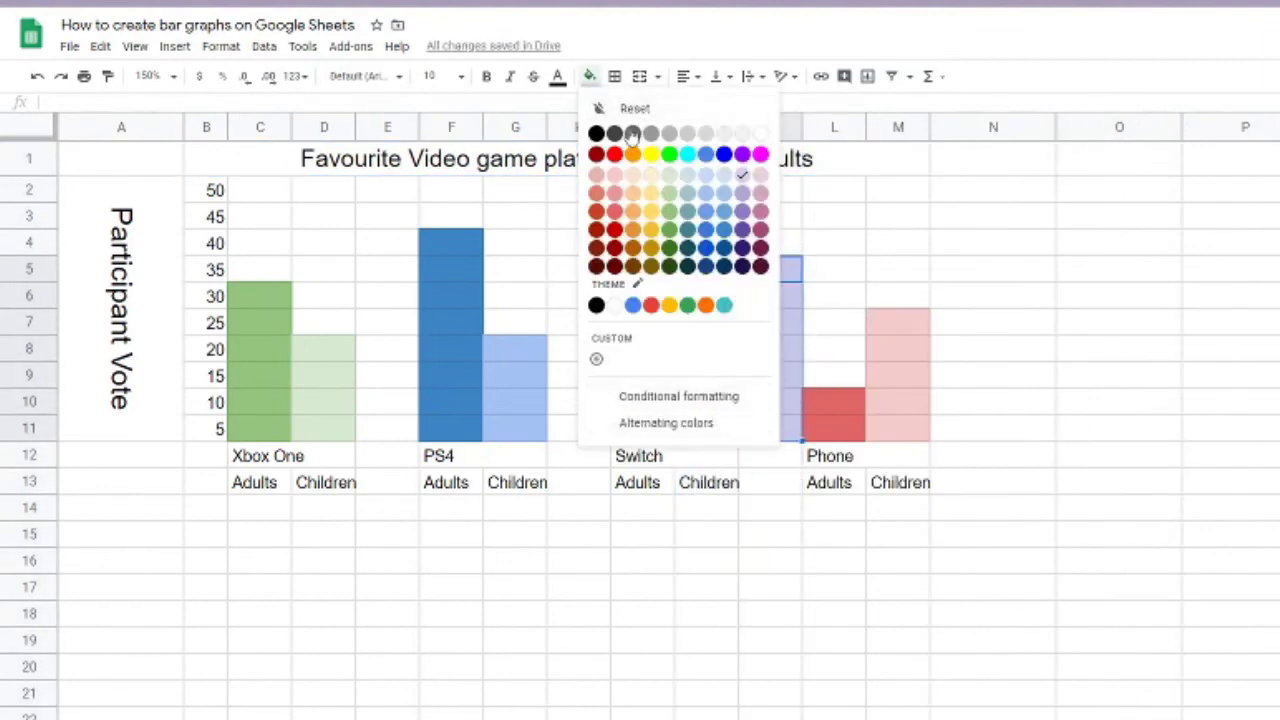
{"action": "left_click", "coordinate": [634, 108]}
{"action": "left_click", "coordinate": [1108, 403]}
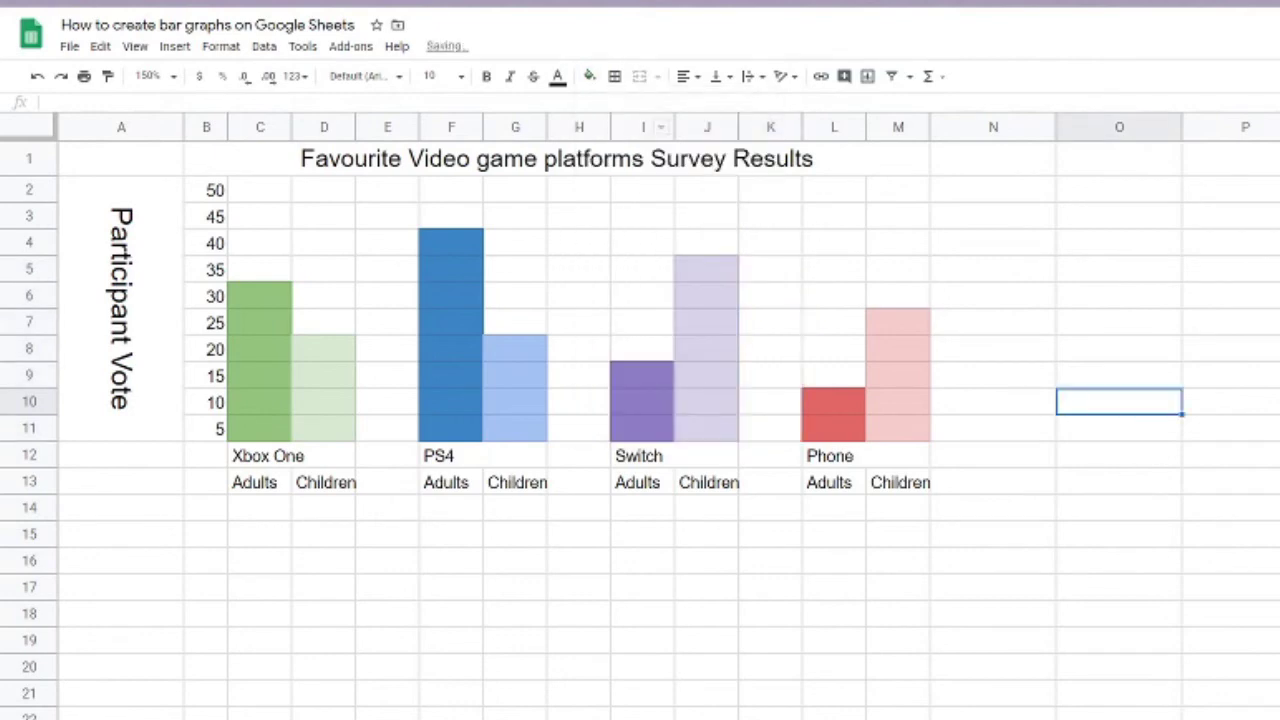
Outline the Xbox One bars by applying outer borders to C6:C11 and D8:D11 separately
{"action": "left_click", "coordinate": [1230, 402]}
{"action": "left_click_drag", "start_coordinate": [260, 296], "coordinate": [269, 407]}
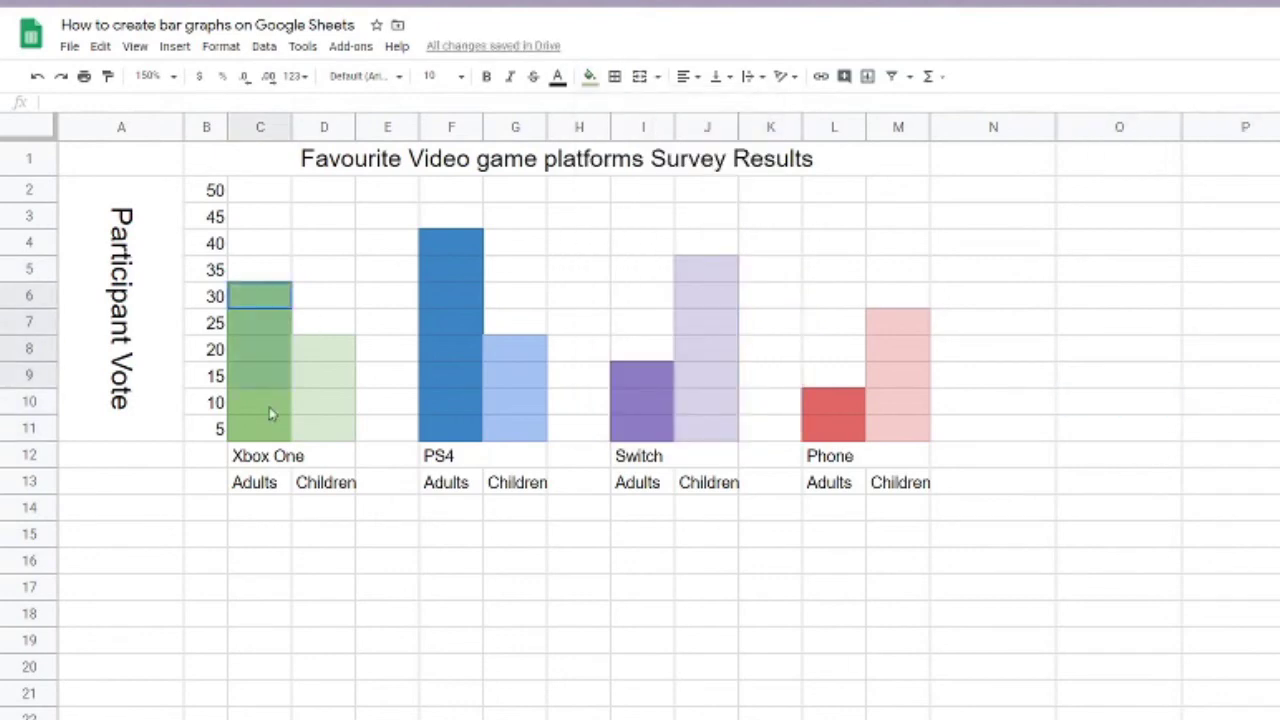
{"action": "left_click", "coordinate": [614, 76]}
{"action": "left_click", "coordinate": [697, 104]}
{"action": "left_click_drag", "start_coordinate": [324, 348], "coordinate": [324, 428]}
{"action": "left_click", "coordinate": [614, 76]}
{"action": "left_click", "coordinate": [697, 104]}
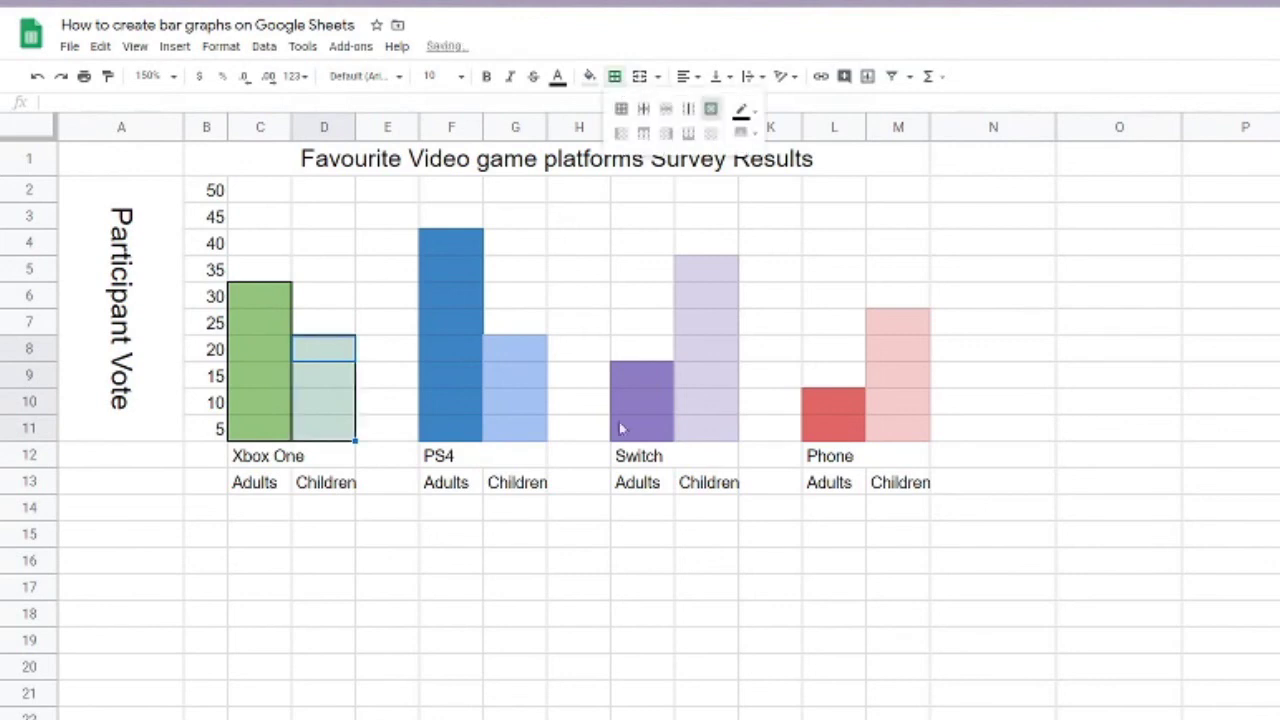
Outline the PS4 bars by applying outer borders to F4:F11 and G8:G11 separately
{"action": "left_click", "coordinate": [579, 587]}
{"action": "left_click_drag", "start_coordinate": [456, 250], "coordinate": [451, 428]}
{"action": "left_click", "coordinate": [614, 76]}
{"action": "left_click", "coordinate": [697, 104]}
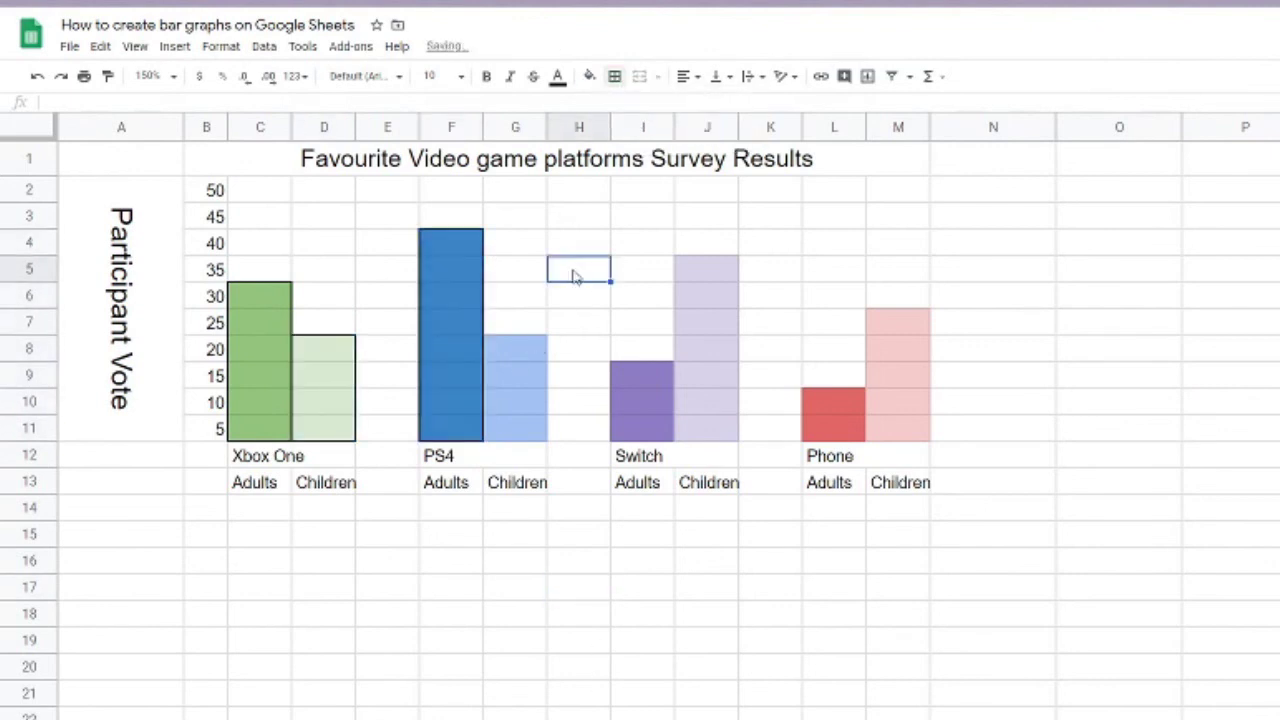
{"action": "left_click_drag", "start_coordinate": [515, 348], "coordinate": [515, 428]}
{"action": "left_click", "coordinate": [614, 76]}
{"action": "left_click", "coordinate": [697, 104]}
Outline the Switch bars by applying outer borders to I9:I11 and J5:J11 separately
{"action": "left_click_drag", "start_coordinate": [643, 372], "coordinate": [643, 428]}
{"action": "left_click", "coordinate": [614, 76]}
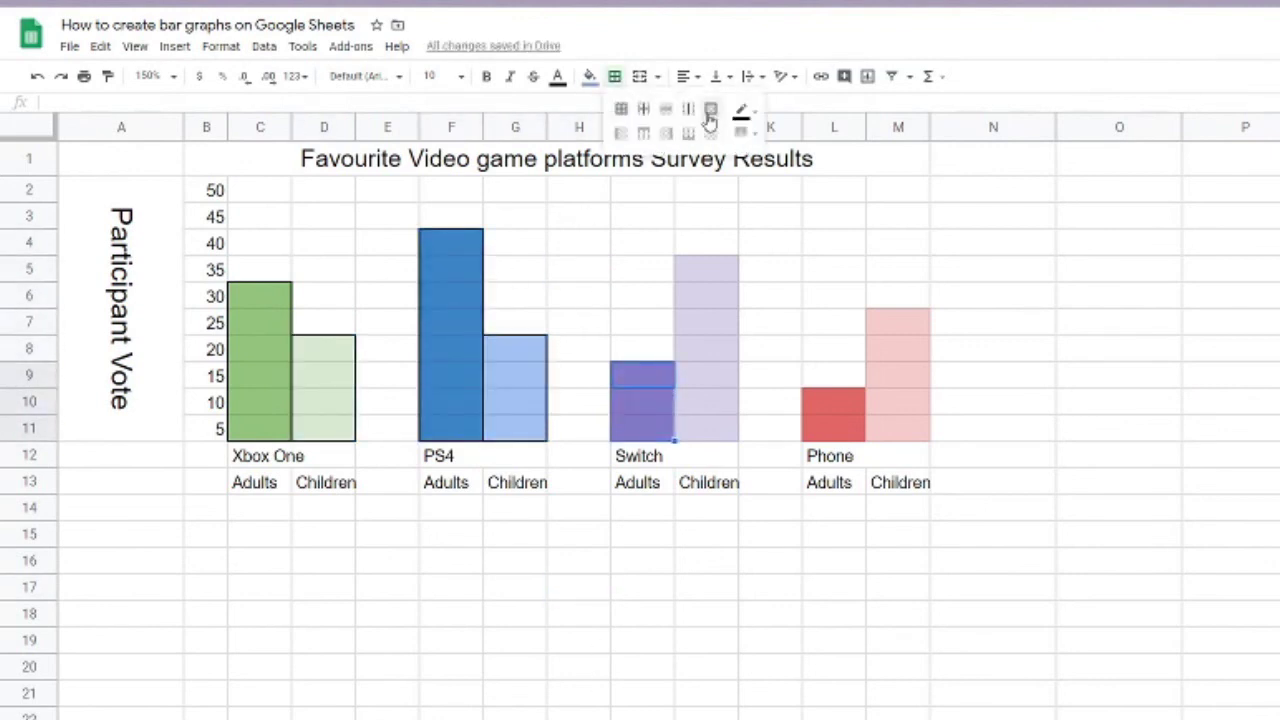
{"action": "left_click", "coordinate": [697, 104]}
{"action": "left_click_drag", "start_coordinate": [707, 268], "coordinate": [722, 406]}
{"action": "left_click", "coordinate": [614, 76]}
{"action": "left_click", "coordinate": [697, 104]}
Outline the Phone bars by applying outer borders to L10:L11 and M7:M11 separately
{"action": "left_click_drag", "start_coordinate": [834, 401], "coordinate": [834, 428]}
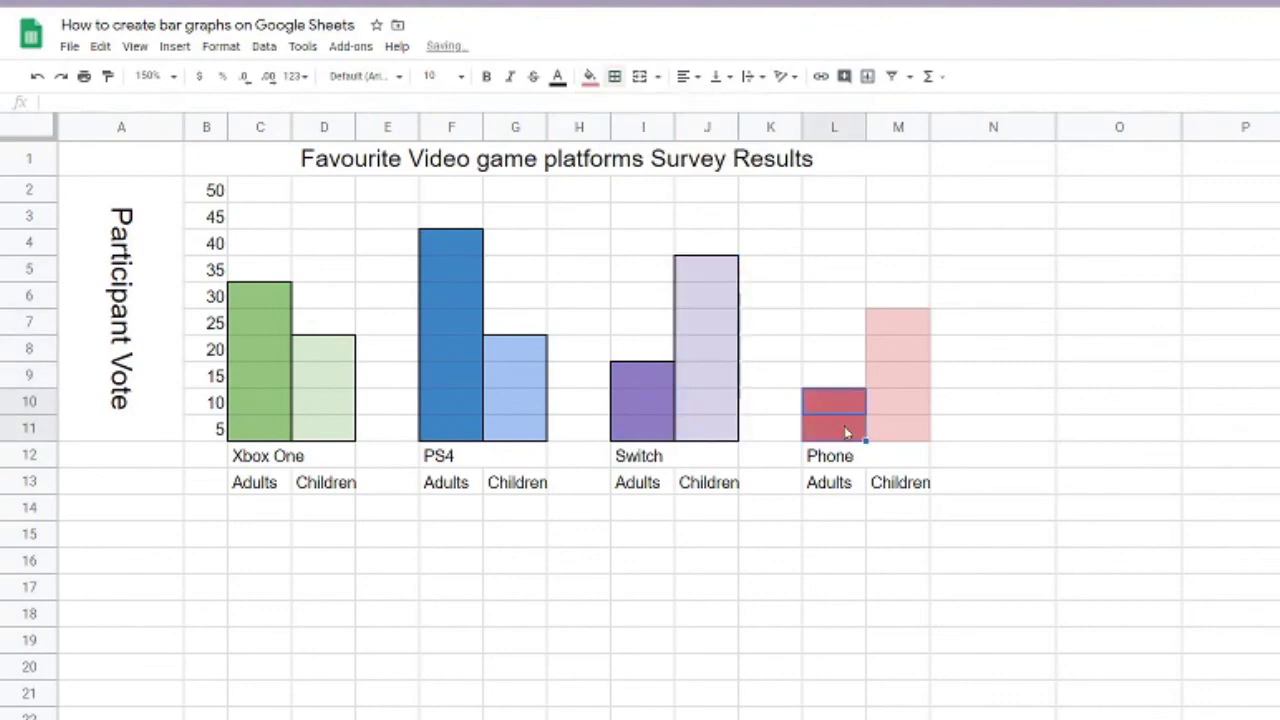
{"action": "left_click", "coordinate": [614, 76]}
{"action": "left_click", "coordinate": [708, 106]}
{"action": "left_click_drag", "start_coordinate": [898, 320], "coordinate": [898, 428]}
{"action": "left_click", "coordinate": [614, 76]}
{"action": "left_click", "coordinate": [708, 106]}
{"action": "left_click", "coordinate": [1119, 508]}
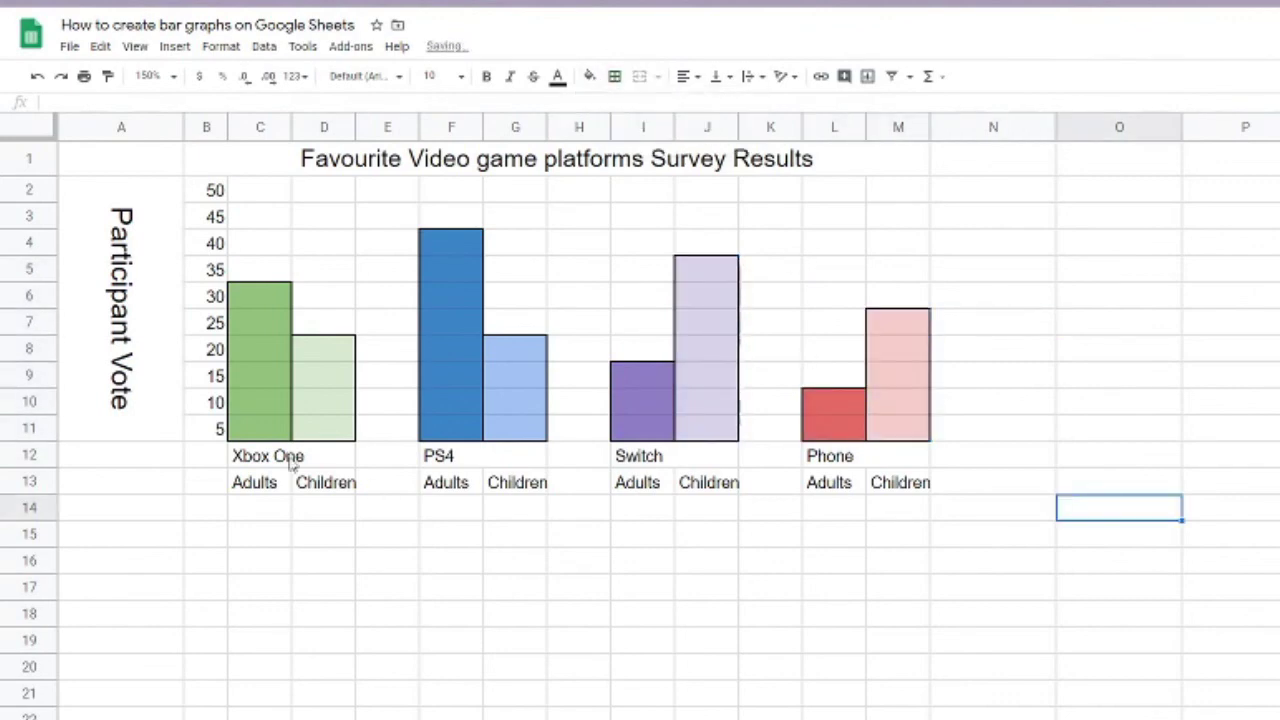
Add a top border to the label cells B12:M13 to form the graph's horizontal axis line
{"action": "left_click", "coordinate": [300, 456]}
{"action": "left_click", "coordinate": [993, 508]}
{"action": "left_click_drag", "start_coordinate": [914, 462], "coordinate": [205, 488]}
{"action": "left_click", "coordinate": [614, 76]}
{"action": "left_click", "coordinate": [642, 134]}
{"action": "left_click", "coordinate": [770, 693]}
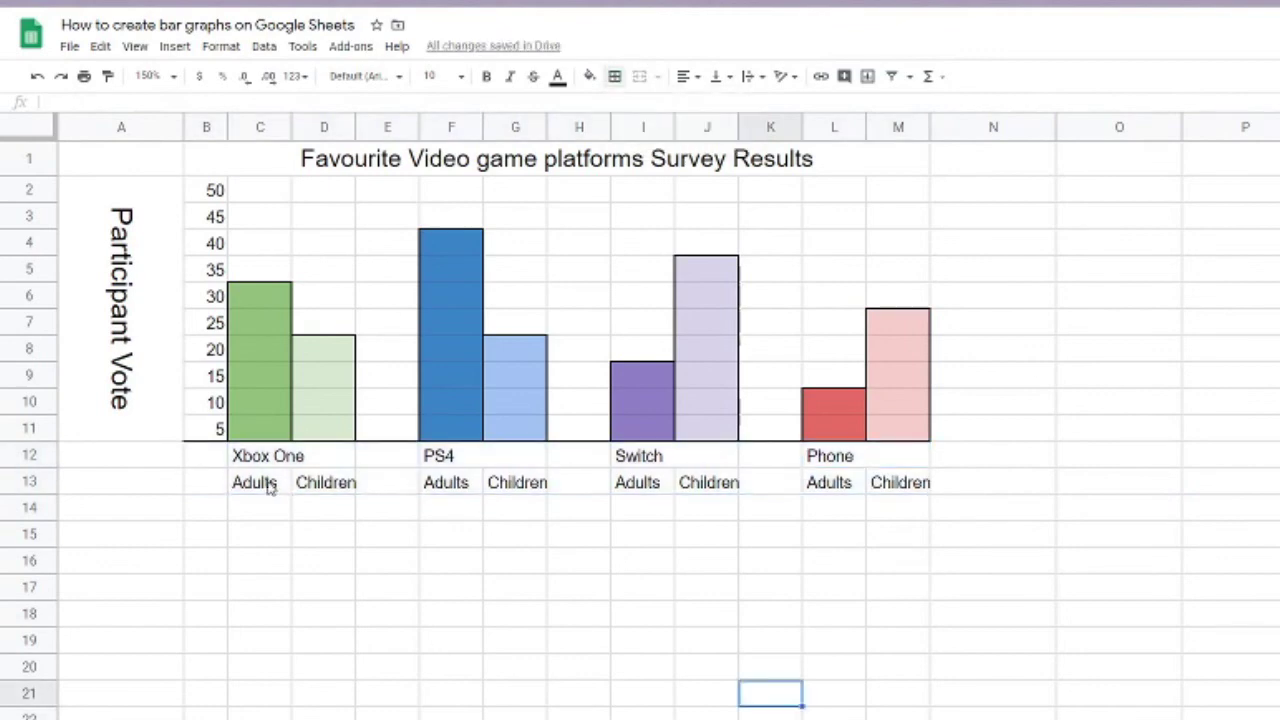
Try applying all borders to the Xbox One label cells C12:D13, and undo the change
{"action": "left_click", "coordinate": [322, 465]}
{"action": "left_click", "coordinate": [451, 613]}
{"action": "left_click_drag", "start_coordinate": [324, 482], "coordinate": [260, 456]}
{"action": "left_click", "coordinate": [614, 76]}
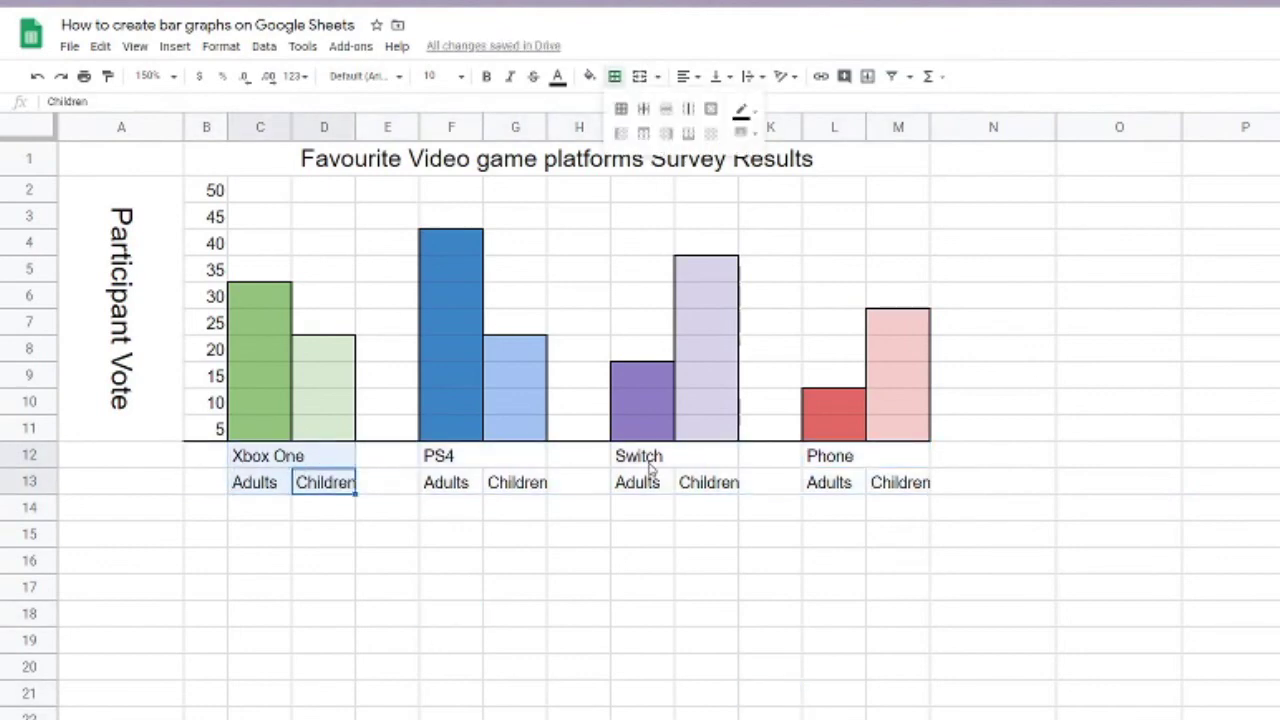
{"action": "left_click", "coordinate": [620, 110]}
{"action": "left_click", "coordinate": [515, 667]}
{"action": "left_click", "coordinate": [37, 76]}
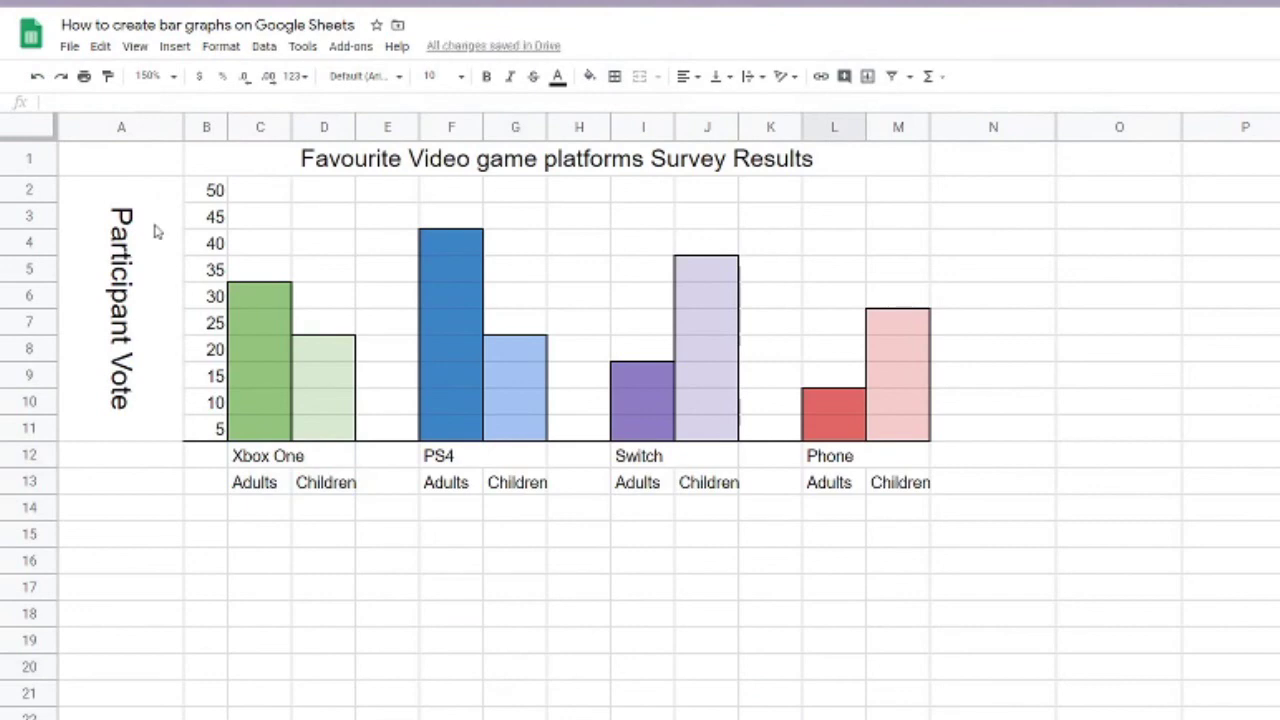
Fill the title row, the Participant Vote column and the label cells in rows 12 and 13 with light gray
{"action": "left_click", "coordinate": [155, 231]}
{"action": "left_click_drag", "start_coordinate": [206, 456], "coordinate": [900, 485]}
{"action": "left_click", "coordinate": [229, 163], "text": "ctrl"}
{"action": "left_click", "coordinate": [143, 463], "text": "ctrl"}
{"action": "left_click", "coordinate": [589, 76]}
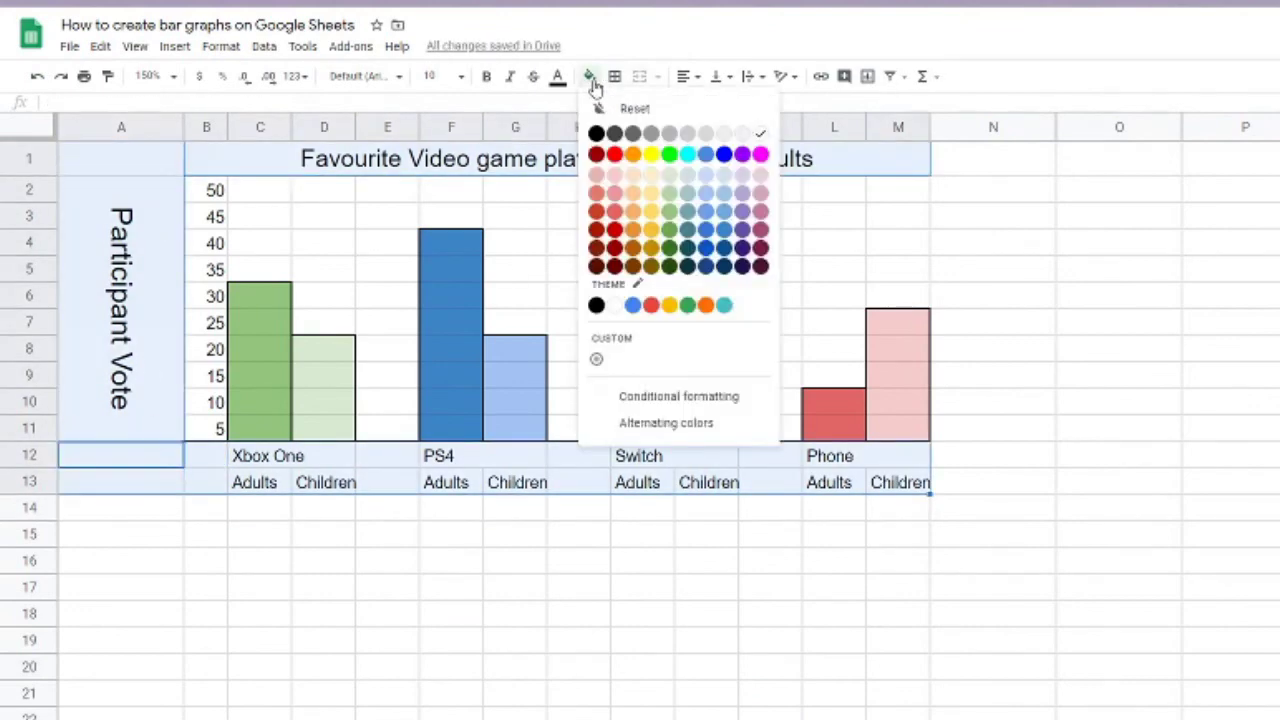
{"action": "left_click", "coordinate": [705, 133]}
{"action": "left_click", "coordinate": [1119, 455]}
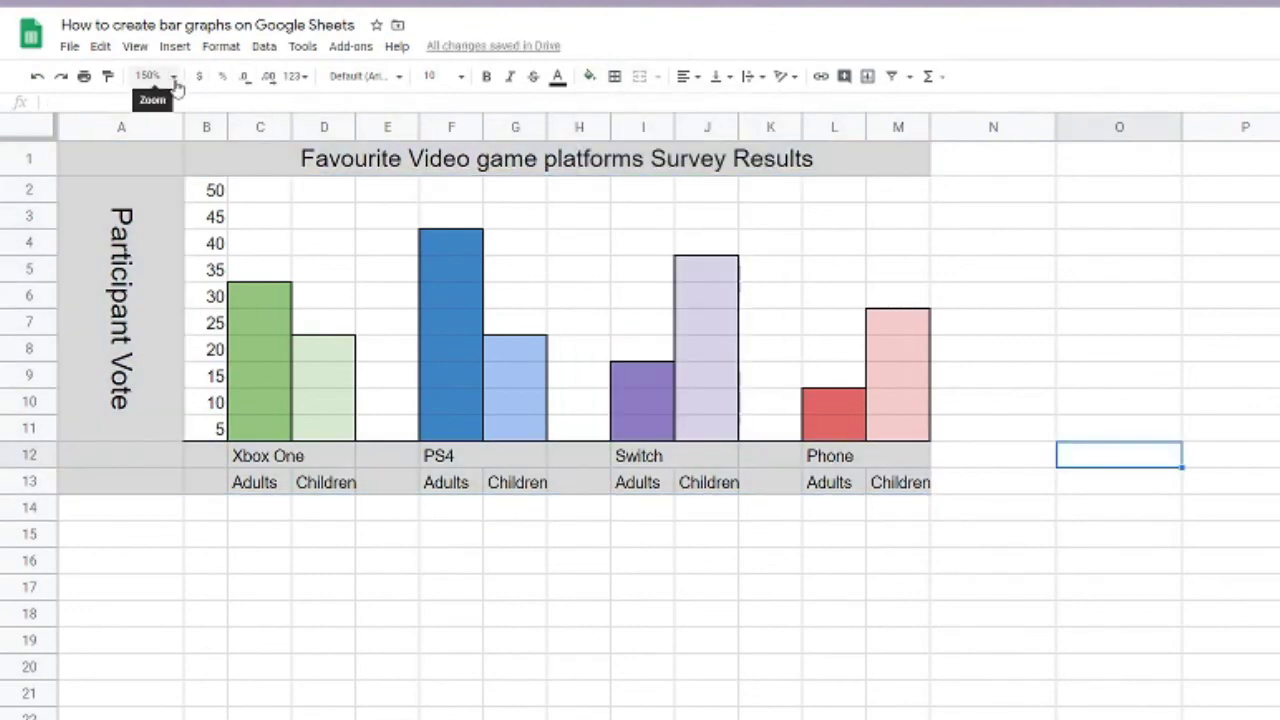